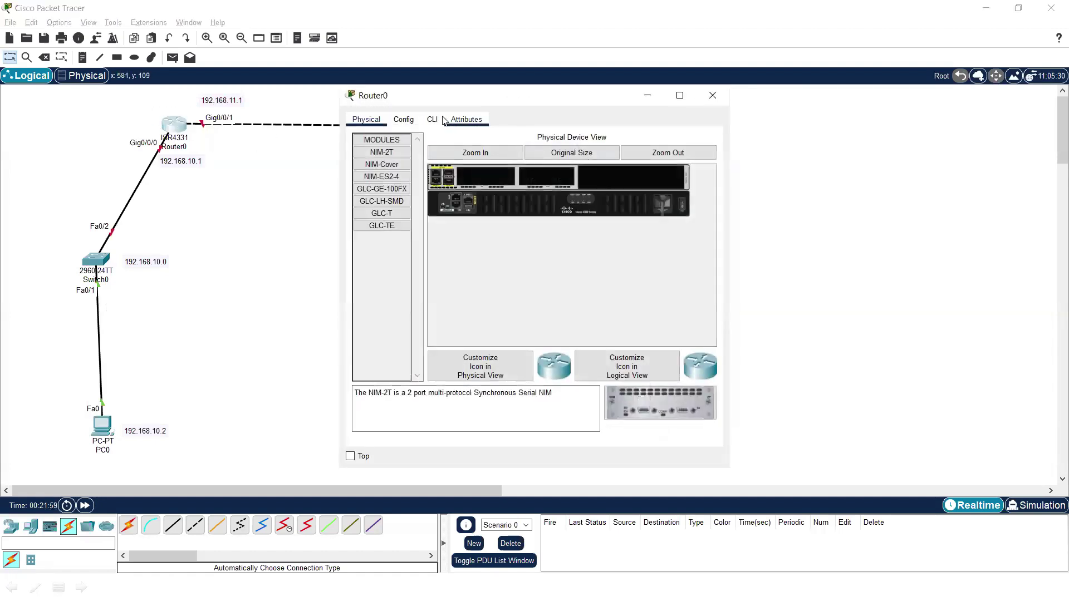
- Open Router0's command line and decline the initial configuration dialog
{"action": "left_click", "coordinate": [433, 120]}
{"action": "key", "text": "Return"}
{"action": "type", "text": "n"}
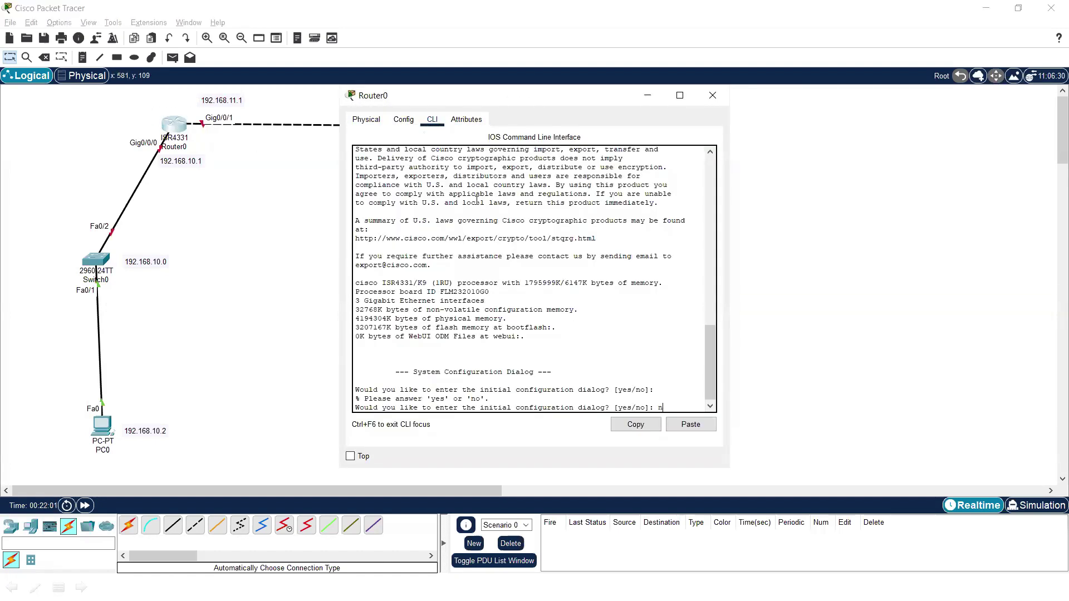
{"action": "key", "text": "Return"}
{"action": "key", "text": "Return"}
{"action": "key", "text": "Return"}
- Enter privileged mode and global configuration mode on Router0
{"action": "type", "text": "en"}
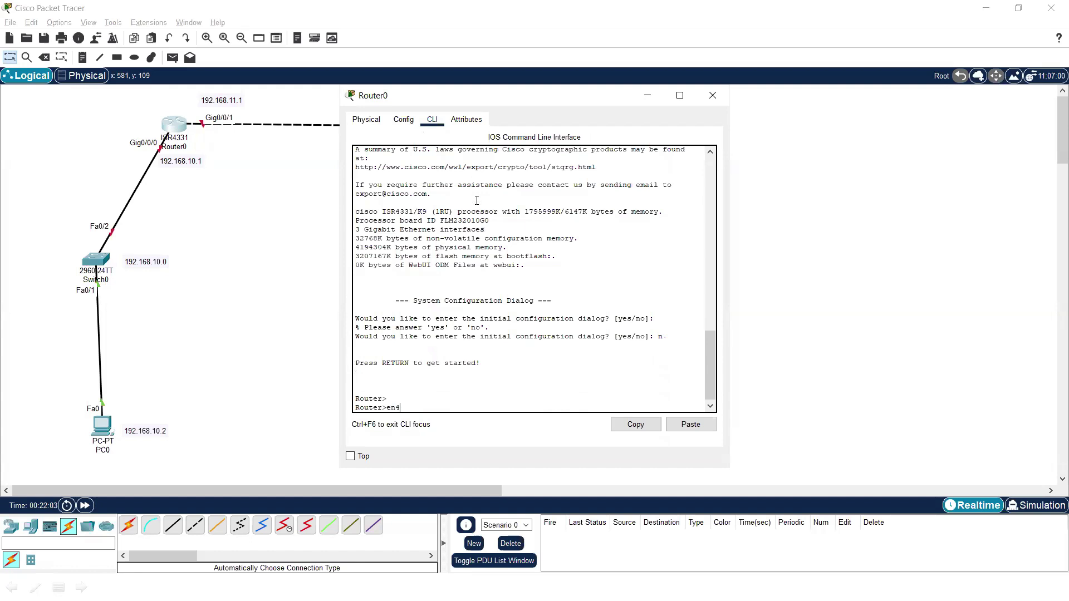
{"action": "key", "text": "Return"}
{"action": "type", "text": "conf"}
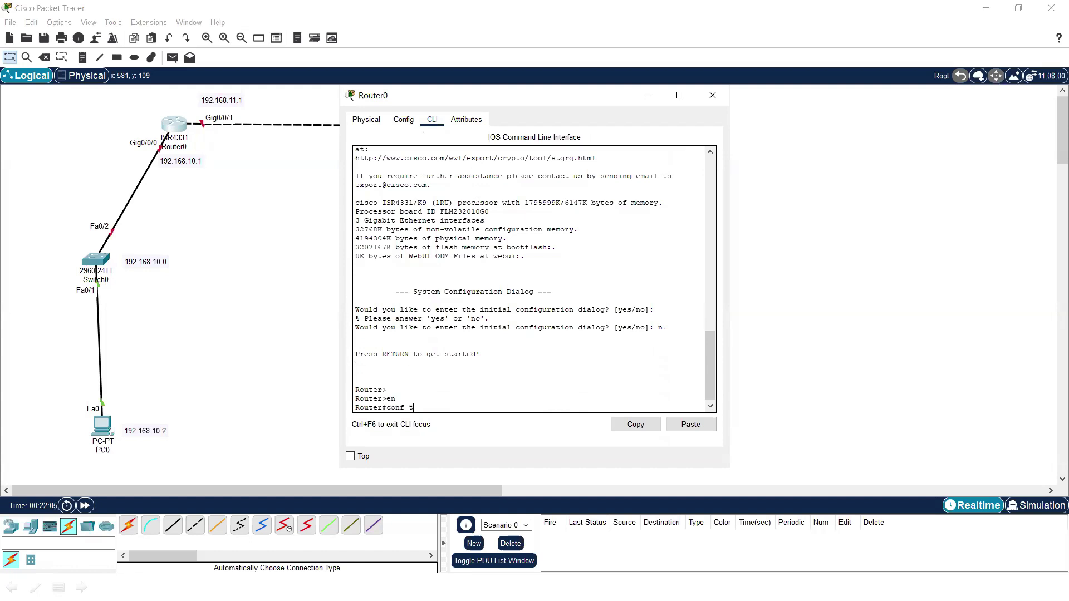
{"action": "type", "text": " t"}
{"action": "key", "text": "Return"}
{"action": "key", "text": "Return"}
{"action": "key", "text": "Return"}
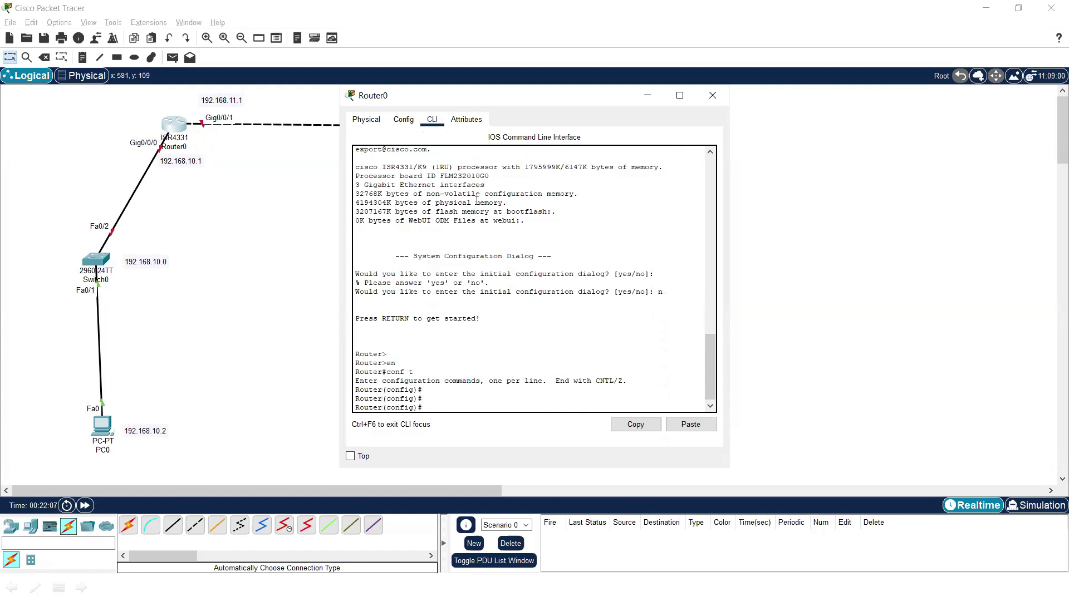
- Enable Router0's interface g0/0/0 with no shutdown
{"action": "type", "text": "int g0/0/0"}
{"action": "key", "text": "Return"}
{"action": "type", "text": "no sh"}
{"action": "key", "text": "Tab"}
{"action": "key", "text": "Return"}
{"action": "key", "text": "Return"}
- Assign IP address 192.168.10.1 with mask 255.255.255.0 to Router0's g0/0/0 and exit the interface configuration
{"action": "type", "text": "ipo a"}
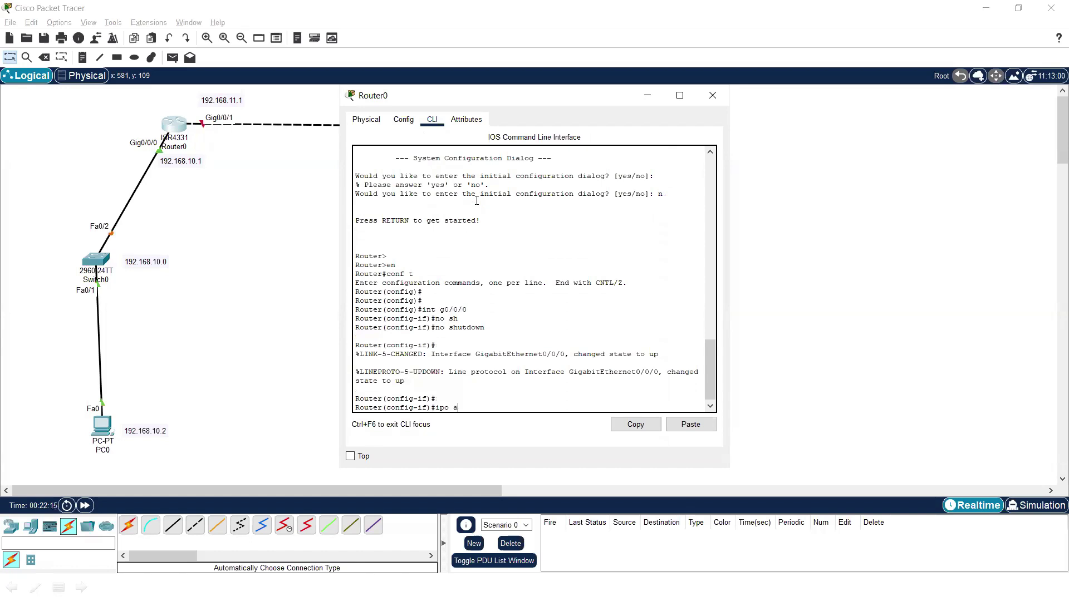
{"action": "type", "text": "d"}
{"action": "key", "text": "Tab"}
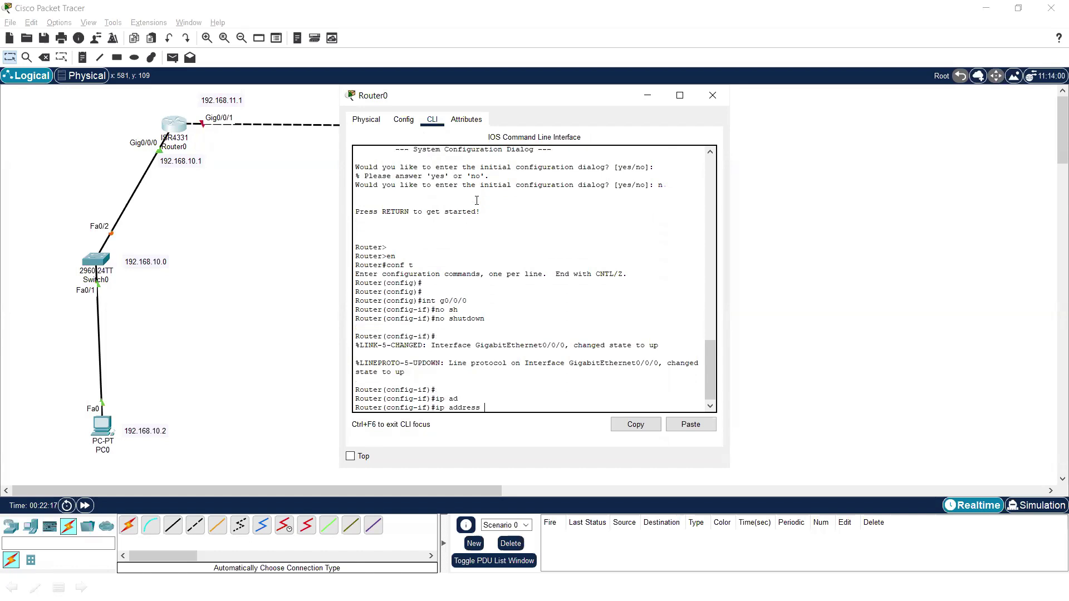
{"action": "key", "text": "BackSpace"}
{"action": "key", "text": "BackSpace"}
{"action": "key", "text": "BackSpace"}
{"action": "key", "text": "BackSpace"}
{"action": "key", "text": "BackSpace"}
{"action": "key", "text": "BackSpace"}
{"action": "key", "text": "BackSpace"}
{"action": "key", "text": "BackSpace"}
{"action": "key", "text": "BackSpace"}
{"action": "key", "text": "BackSpace"}
{"action": "key", "text": "BackSpace"}
{"action": "key", "text": "Up"}
{"action": "key", "text": "Down"}
{"action": "type", "text": "ip ad"}
{"action": "key", "text": "Tab"}
{"action": "type", "text": "192"}
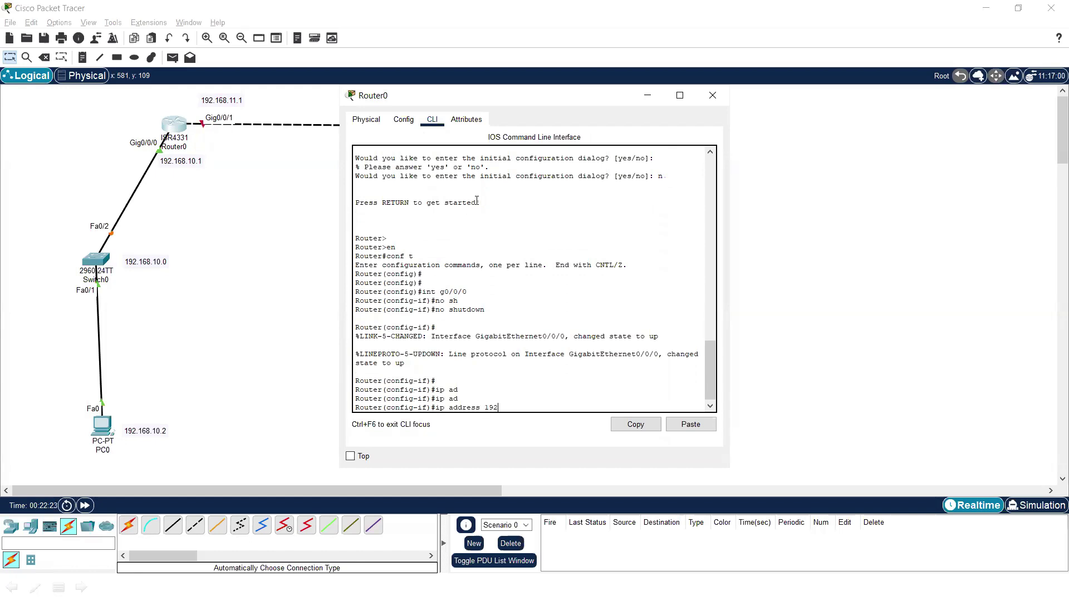
{"action": "type", "text": ".168.10.1 255.255.255.0"}
{"action": "key", "text": "Return"}
{"action": "type", "text": "ex"}
{"action": "key", "text": "Return"}
{"action": "key", "text": "Return"}
{"action": "key", "text": "Return"}
{"action": "key", "text": "Return"}
- Enable Router0's interface g0/0/1 with no shutdown
{"action": "type", "text": "int g0/0/1"}
{"action": "key", "text": "Return"}
{"action": "type", "text": "no sh"}
{"action": "key", "text": "Tab"}
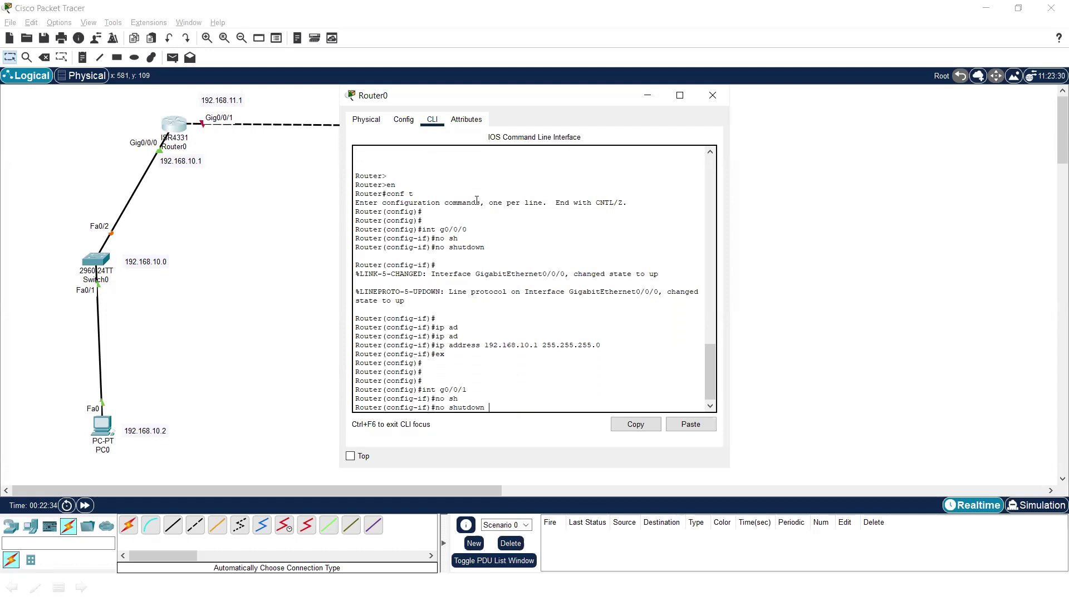
{"action": "key", "text": "Return"}
{"action": "key", "text": "Return"}
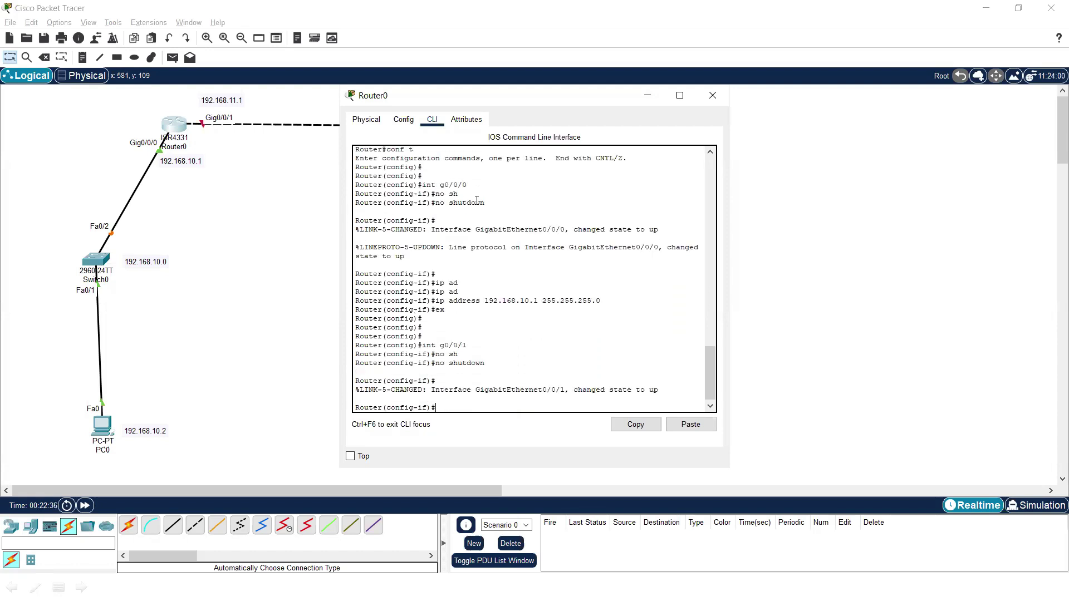
- Assign IP address 192.168.11.1 with mask 255.255.255.0 to Router0's g0/0/1 and exit the interface configuration
{"action": "type", "text": "ip ad"}
{"action": "key", "text": "Tab"}
{"action": "type", "text": "192.168."}
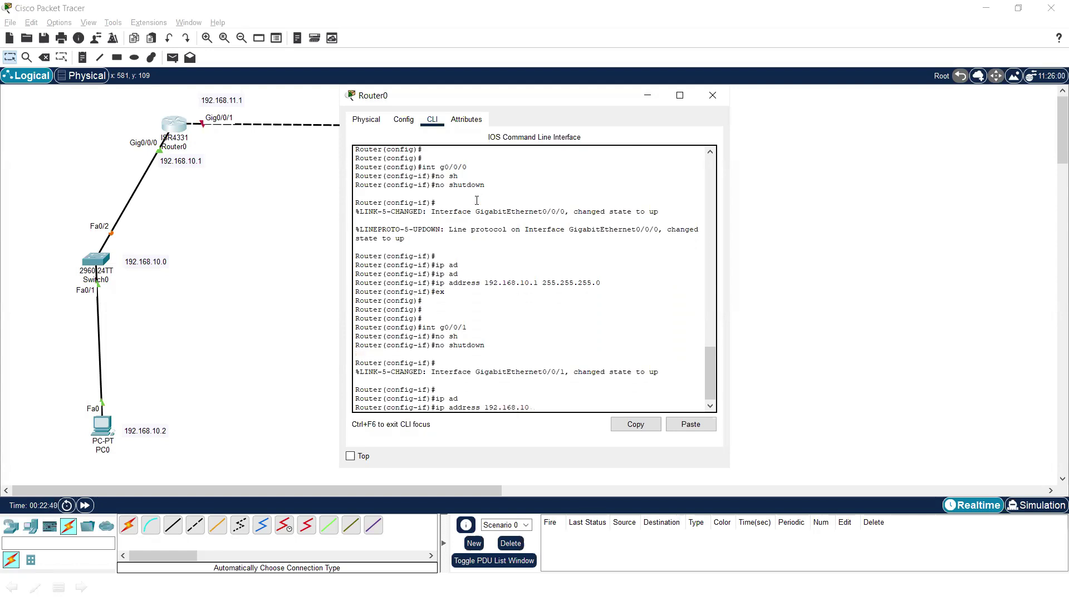
{"action": "type", "text": "11.1 255.255.255.0"}
{"action": "key", "text": "Return"}
{"action": "type", "text": "ex"}
{"action": "key", "text": "Return"}
{"action": "key", "text": "Return"}
{"action": "key", "text": "Return"}
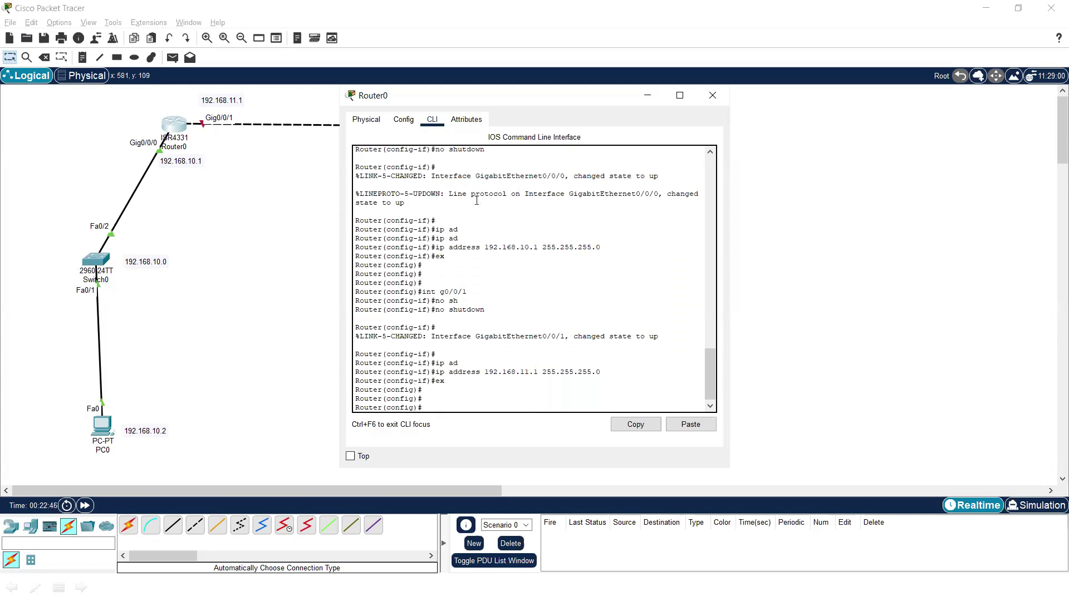
- Close Router0, bring up Router1's command line and decline the initial configuration dialog
{"action": "left_click", "coordinate": [713, 96]}
{"action": "left_click", "coordinate": [570, 130]}
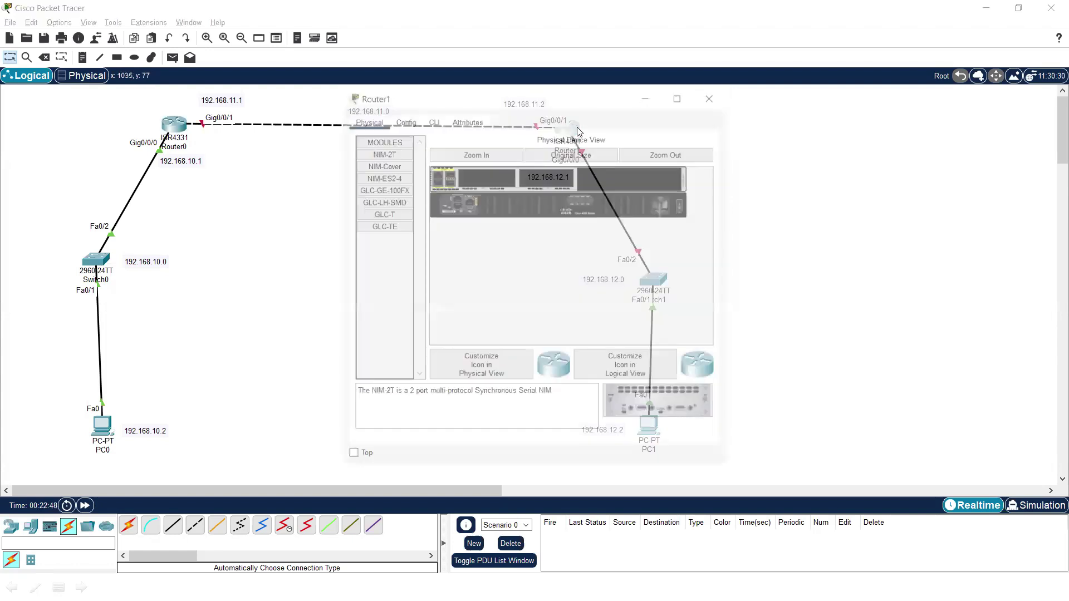
{"action": "left_click_drag", "start_coordinate": [477, 103], "coordinate": [748, 109]}
{"action": "left_click", "coordinate": [703, 125]}
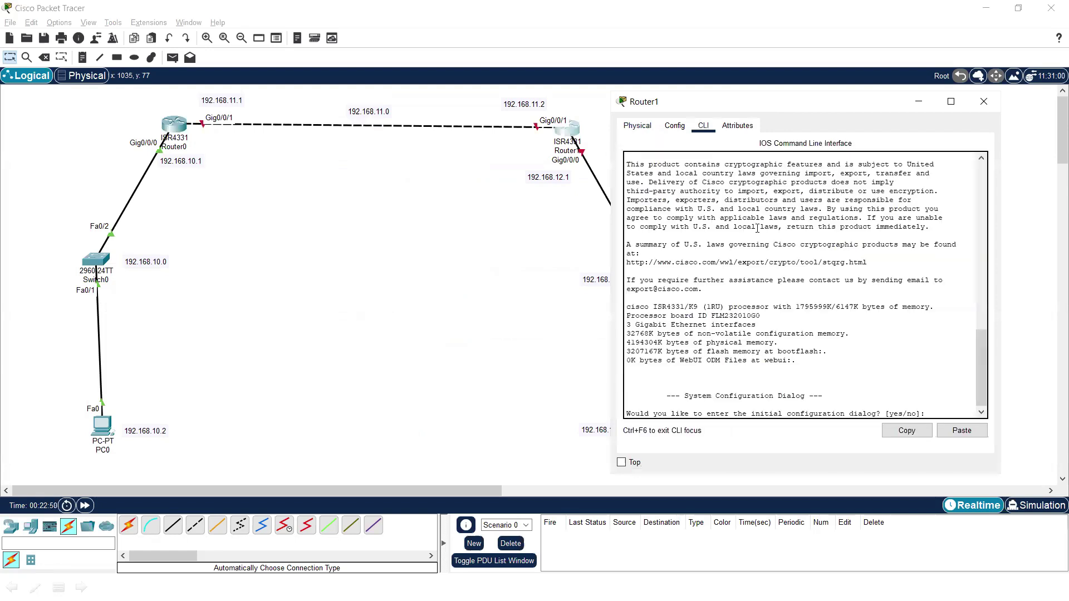
{"action": "key", "text": "Return"}
{"action": "type", "text": "n"}
{"action": "key", "text": "Return"}
{"action": "key", "text": "Return"}
{"action": "key", "text": "Return"}
{"action": "key", "text": "Return"}
- Enter privileged mode and global configuration mode on Router1
{"action": "type", "text": "en"}
{"action": "key", "text": "Return"}
{"action": "type", "text": "conf t"}
{"action": "key", "text": "Return"}
{"action": "key", "text": "Return"}
{"action": "key", "text": "Return"}
- Enable Router1's interface g0/0/1 with no shutdown
{"action": "type", "text": "int g0/0/1"}
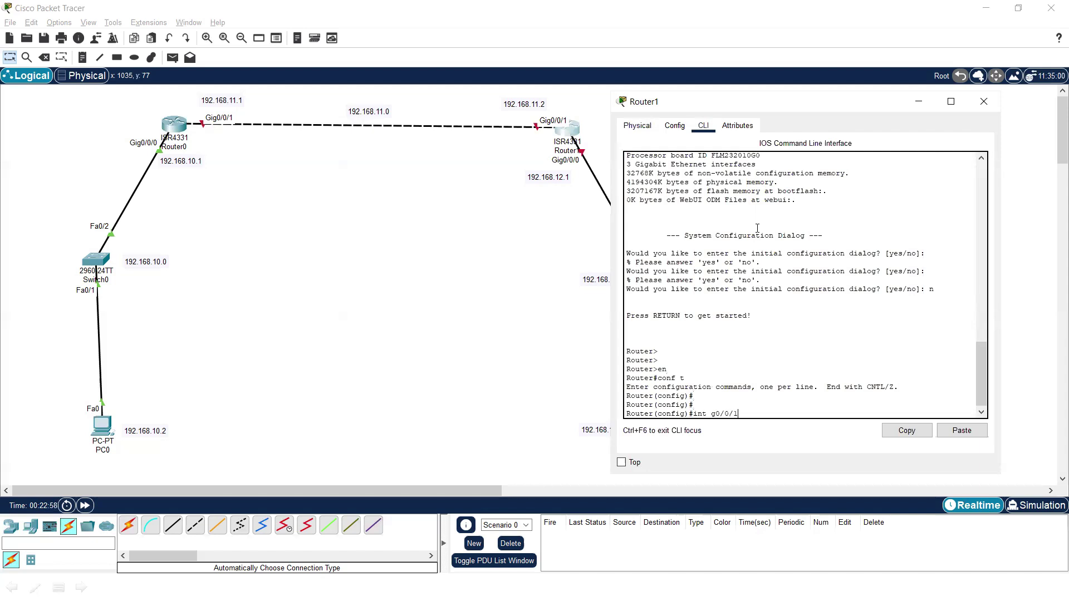
{"action": "key", "text": "Return"}
{"action": "type", "text": "no shutdown"}
{"action": "key", "text": "Tab"}
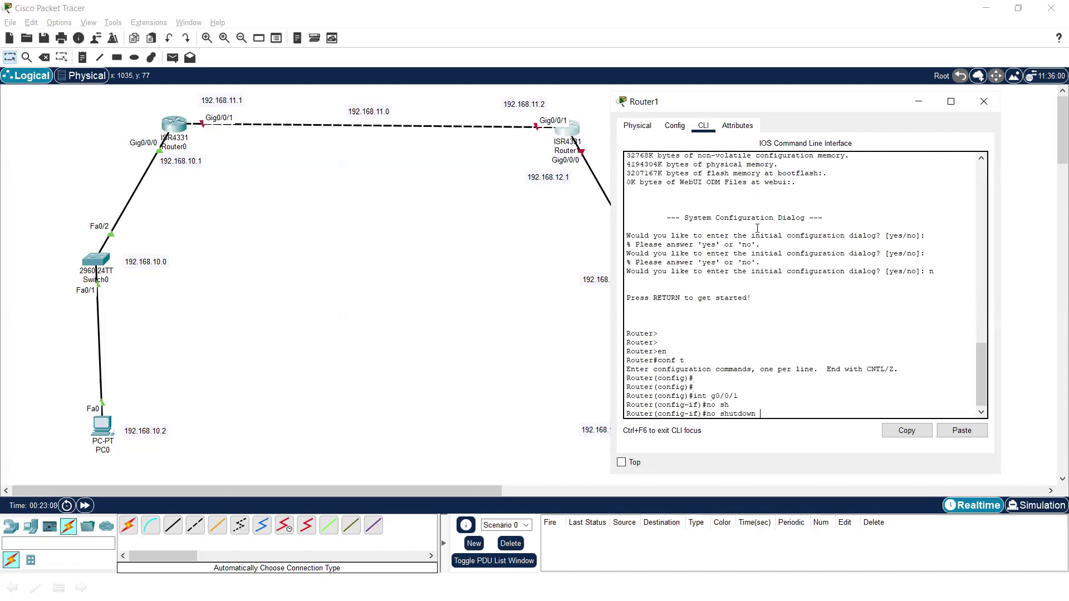
{"action": "key", "text": "Return"}
{"action": "key", "text": "Return"}
{"action": "key", "text": "Return"}
- Assign IP address 192.168.11.2 with mask 255.255.255.0 to Router1's g0/0/1 and exit the interface configuration
{"action": "type", "text": "ip"}
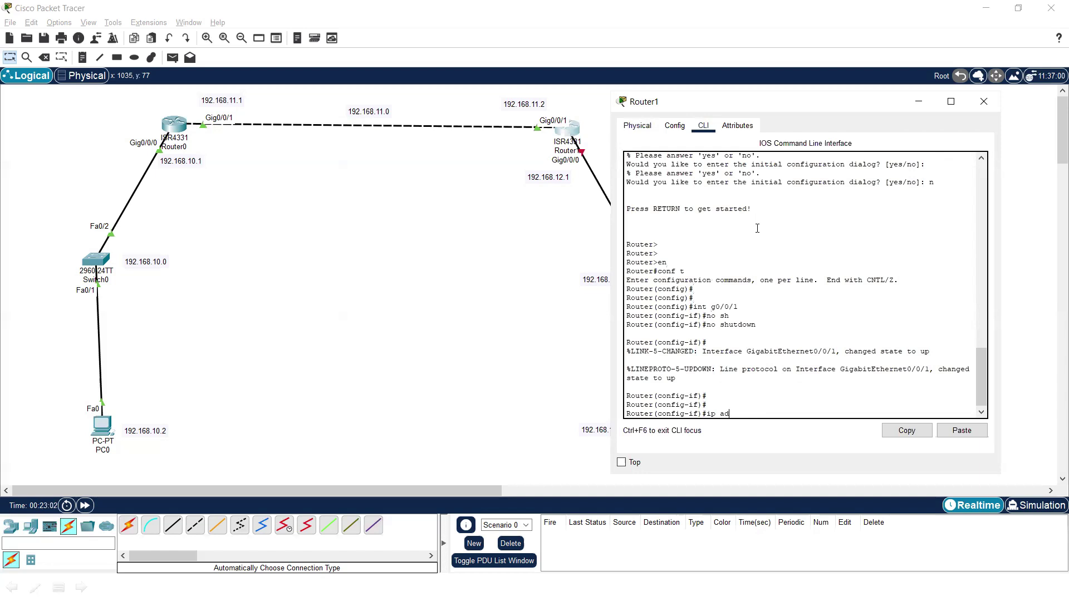
{"action": "type", "text": " ad"}
{"action": "key", "text": "Tab"}
{"action": "type", "text": "192.168"}
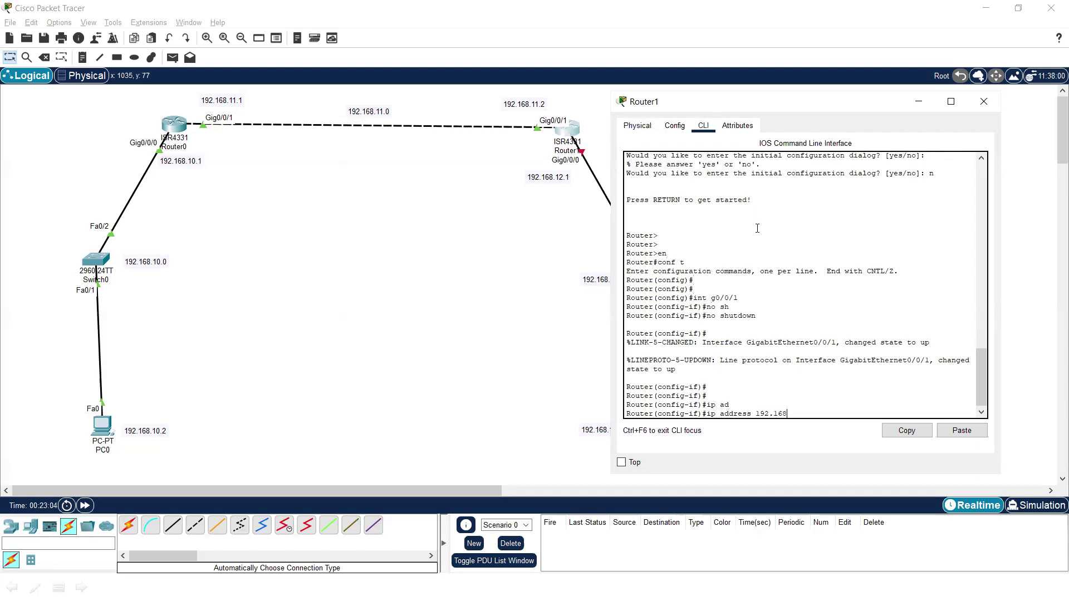
{"action": "type", "text": ".11.2 255.255.255.0"}
{"action": "key", "text": "Return"}
{"action": "type", "text": "ex"}
{"action": "key", "text": "Return"}
{"action": "key", "text": "Return"}
{"action": "key", "text": "Return"}
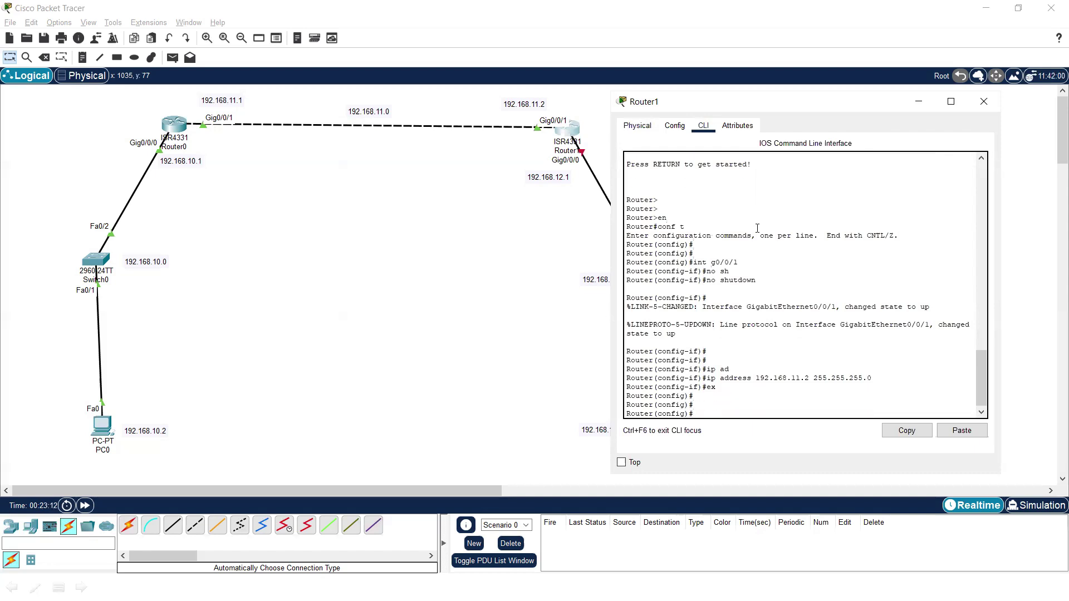
- Move Router1's window off the PC1 side of the topology and enable interface g0/0/0 with no shutdown
{"action": "left_click_drag", "start_coordinate": [785, 108], "coordinate": [348, 106]}
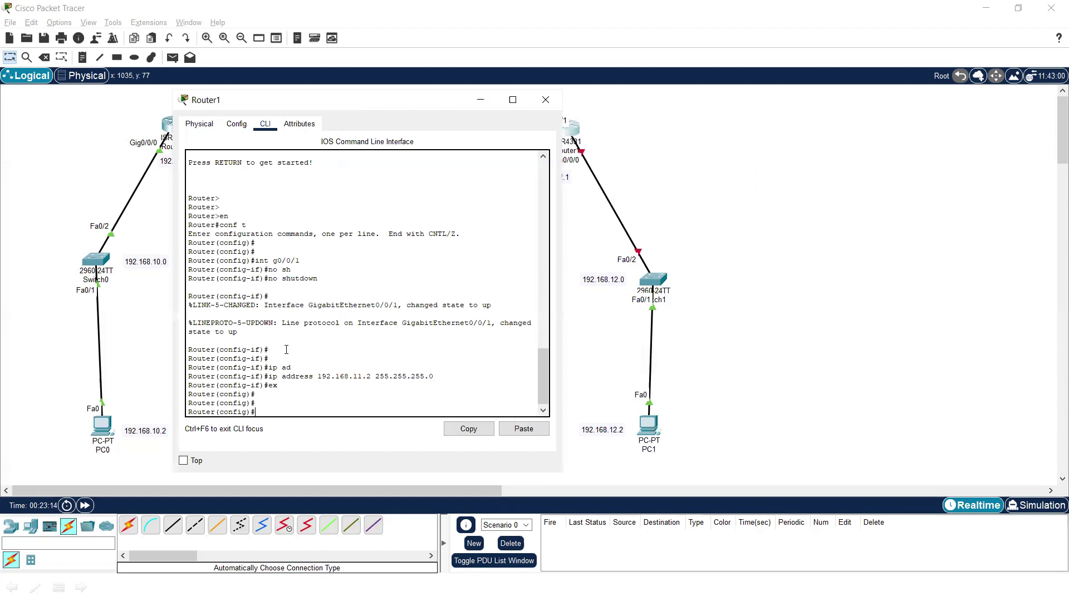
{"action": "type", "text": "ig)#int g0/0/0"}
{"action": "key", "text": "Return"}
{"action": "type", "text": "no sh"}
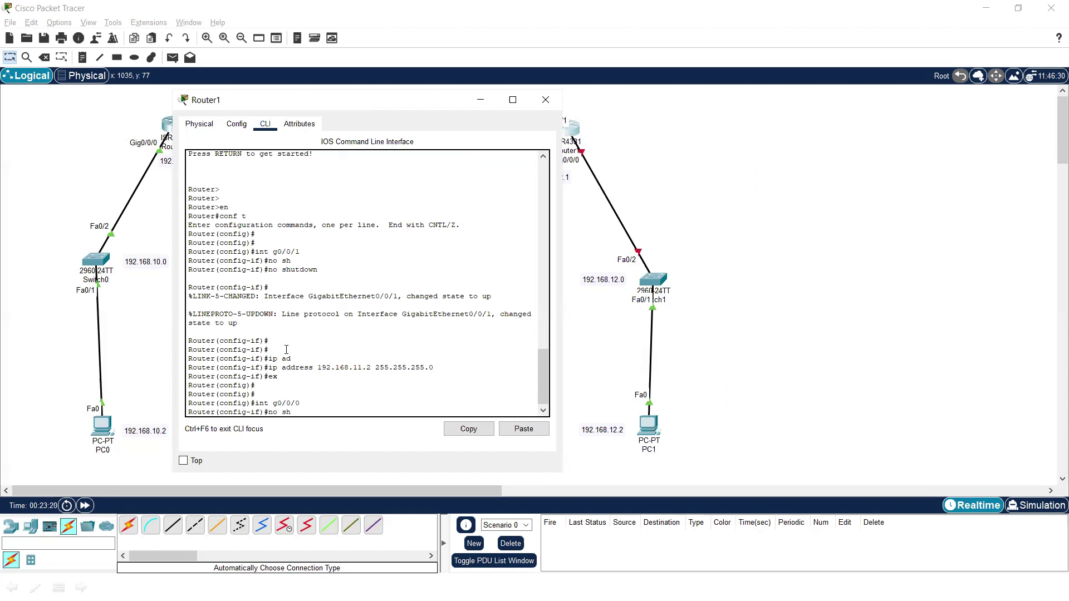
{"action": "key", "text": "Tab"}
{"action": "key", "text": "Return"}
{"action": "key", "text": "Return"}
{"action": "key", "text": "Return"}
- Assign IP address 192.168.12.1 with mask 255.255.255.0 to Router1's g0/0/0, exit the interface configuration and close the router's window
{"action": "type", "text": "ip"}
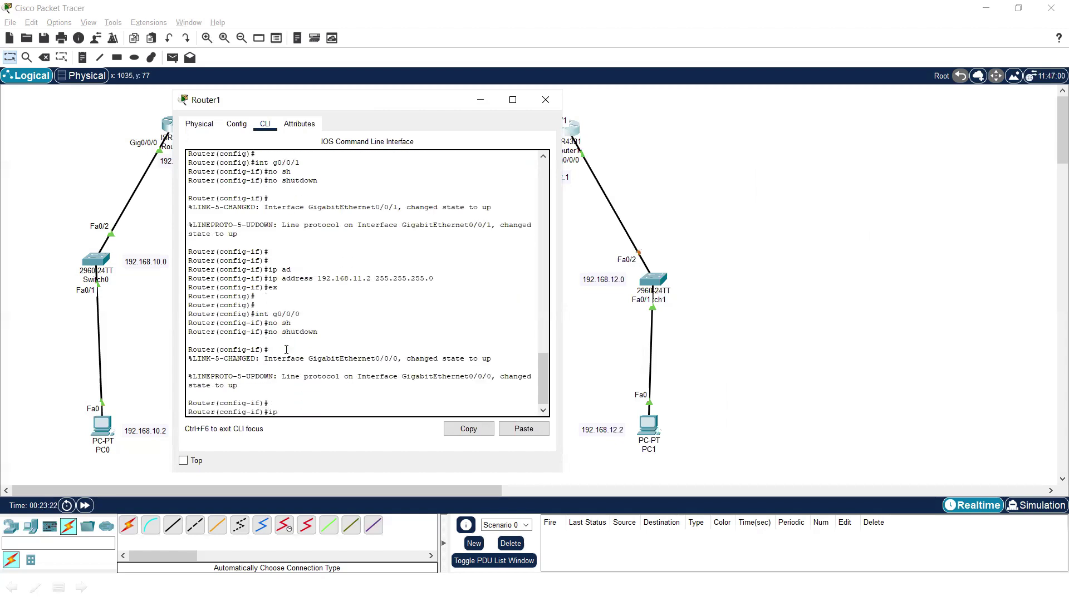
{"action": "type", "text": " ad"}
{"action": "key", "text": "Tab"}
{"action": "type", "text": "192.168.12.1 255.255"}
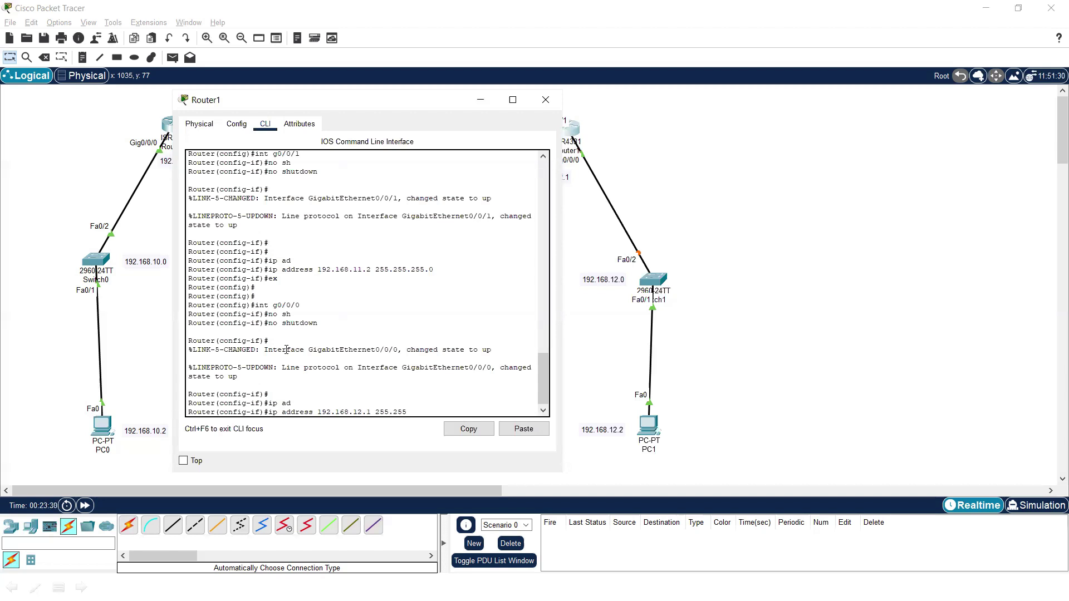
{"action": "type", "text": ".255.0"}
{"action": "key", "text": "Return"}
{"action": "type", "text": "ex"}
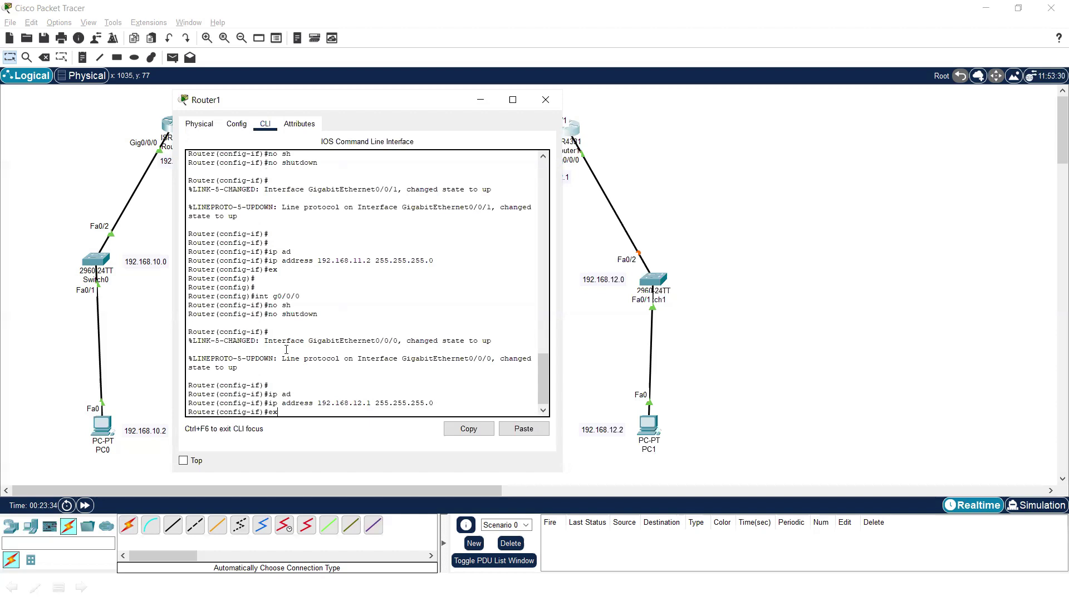
{"action": "key", "text": "Return"}
{"action": "key", "text": "Return"}
{"action": "key", "text": "Return"}
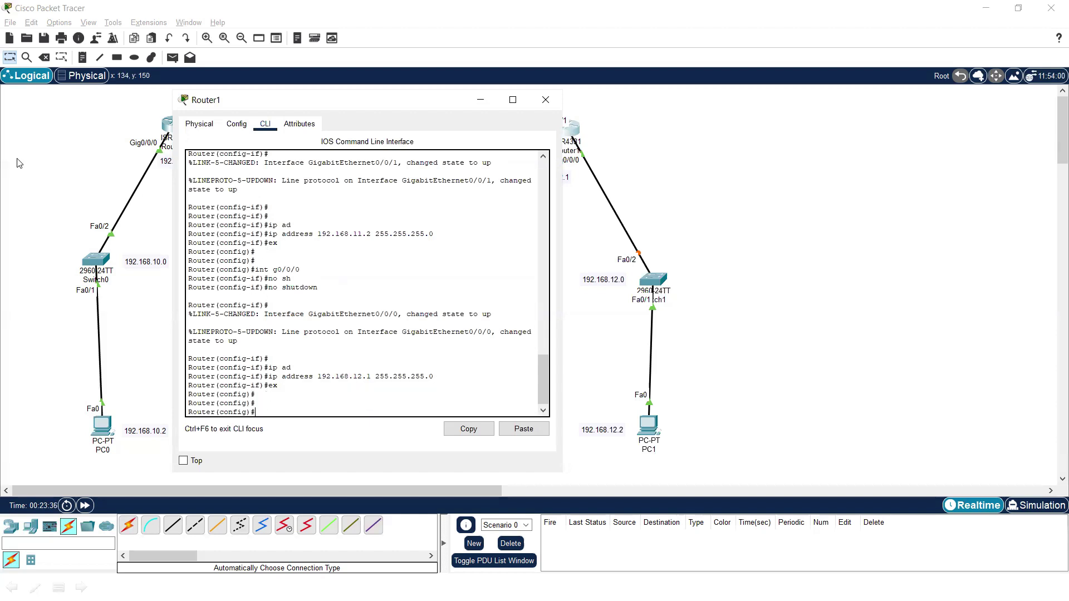
{"action": "left_click", "coordinate": [546, 99]}
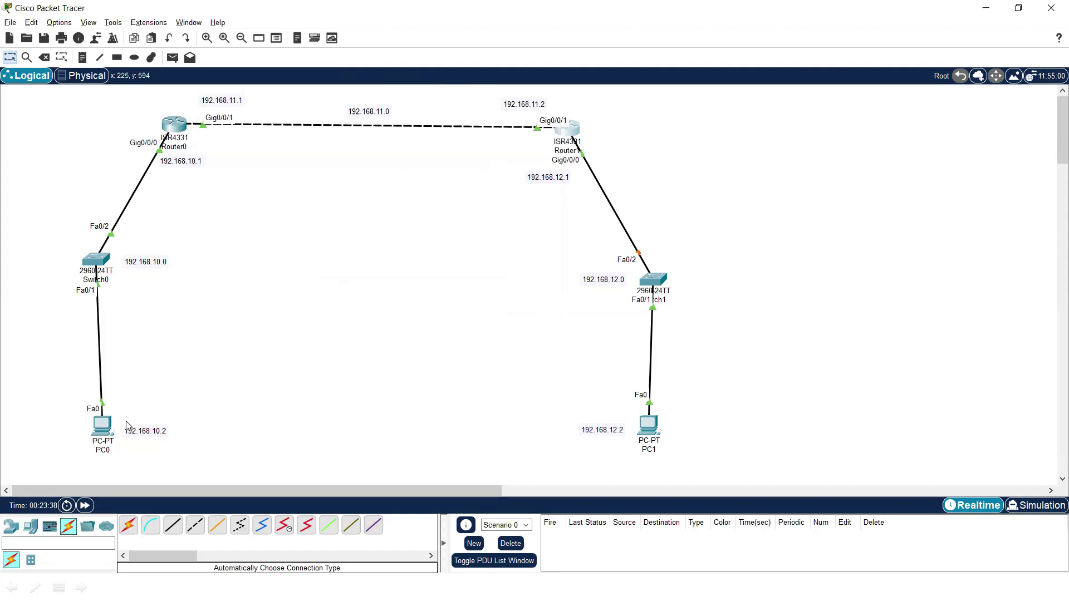
{"action": "left_click_drag", "start_coordinate": [137, 109], "coordinate": [225, 167]}
{"action": "left_click", "coordinate": [225, 167]}
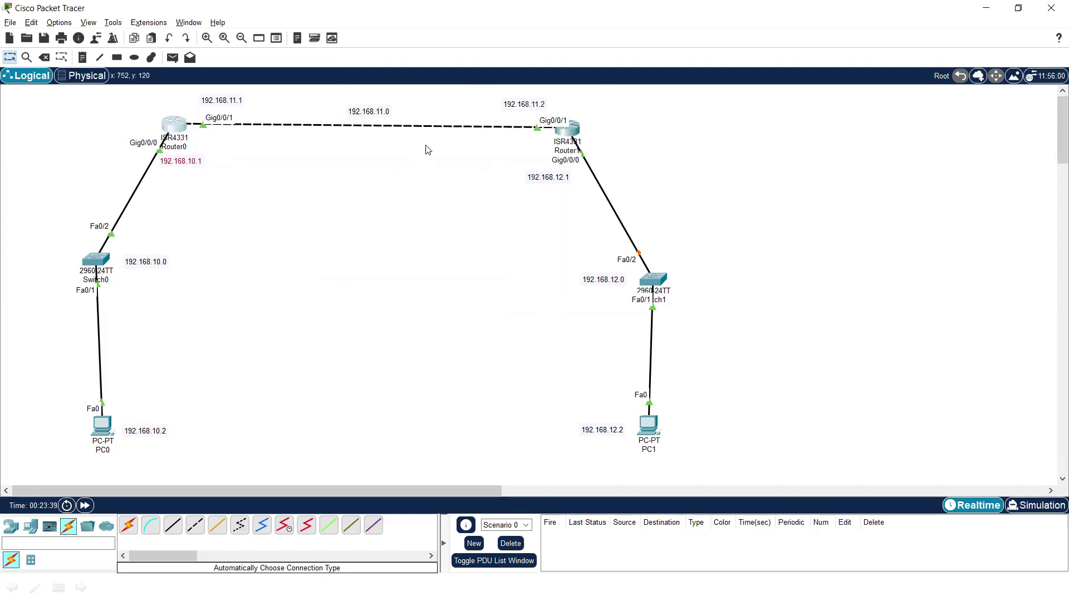
{"action": "left_click_drag", "start_coordinate": [640, 107], "coordinate": [52, 197]}
{"action": "left_click", "coordinate": [240, 242]}
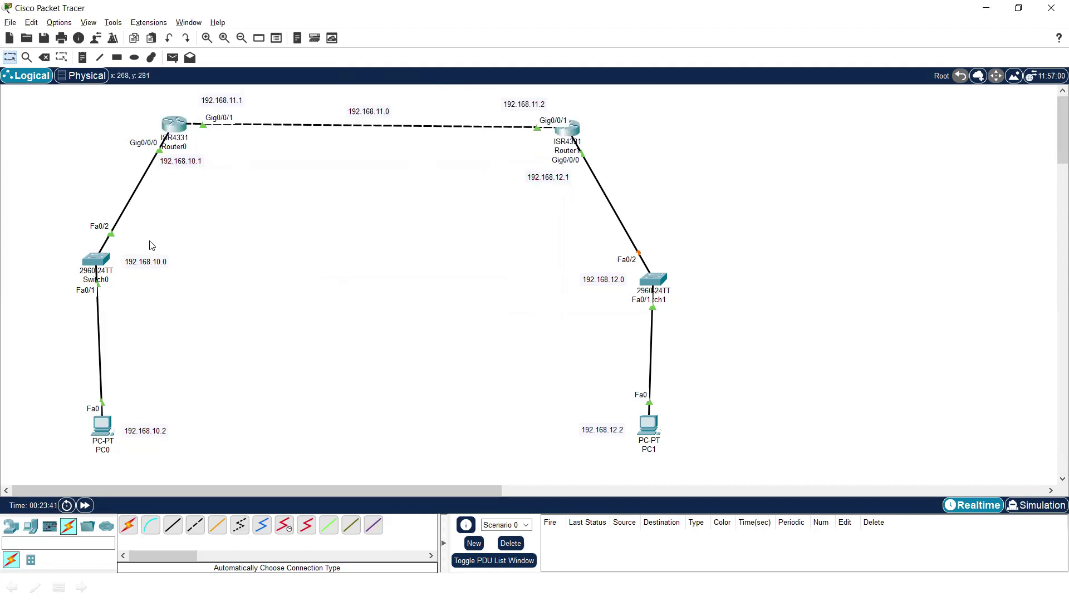
- Move the 192.168.10.0 label slightly farther away from Switch0
{"action": "left_click_drag", "start_coordinate": [149, 262], "coordinate": [166, 287]}
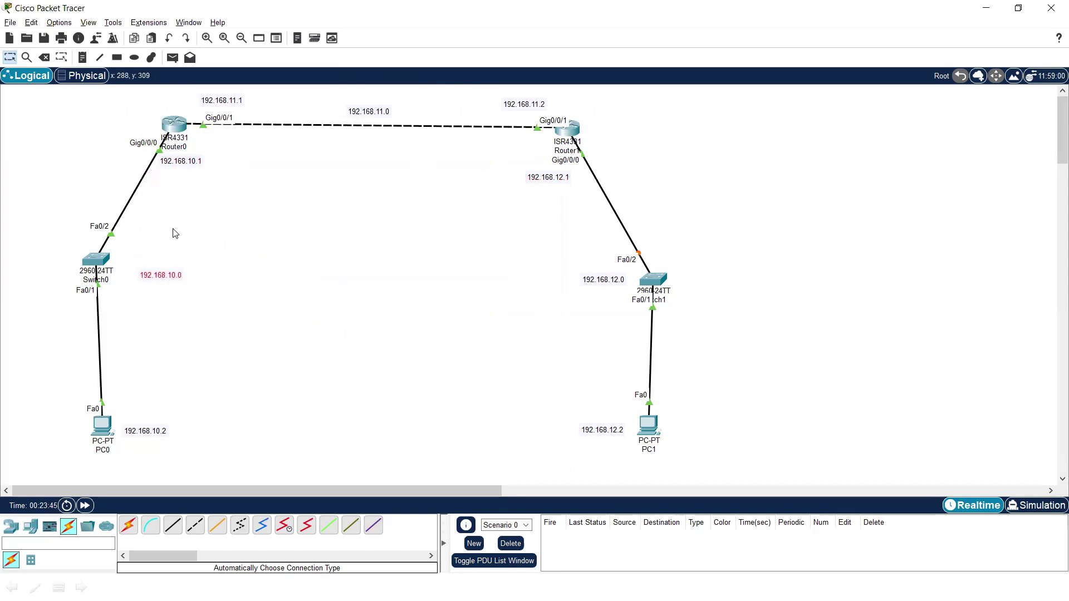
- Reopen Router0's command line and enter RIP router configuration
{"action": "left_click", "coordinate": [179, 126]}
{"action": "left_click", "coordinate": [478, 252]}
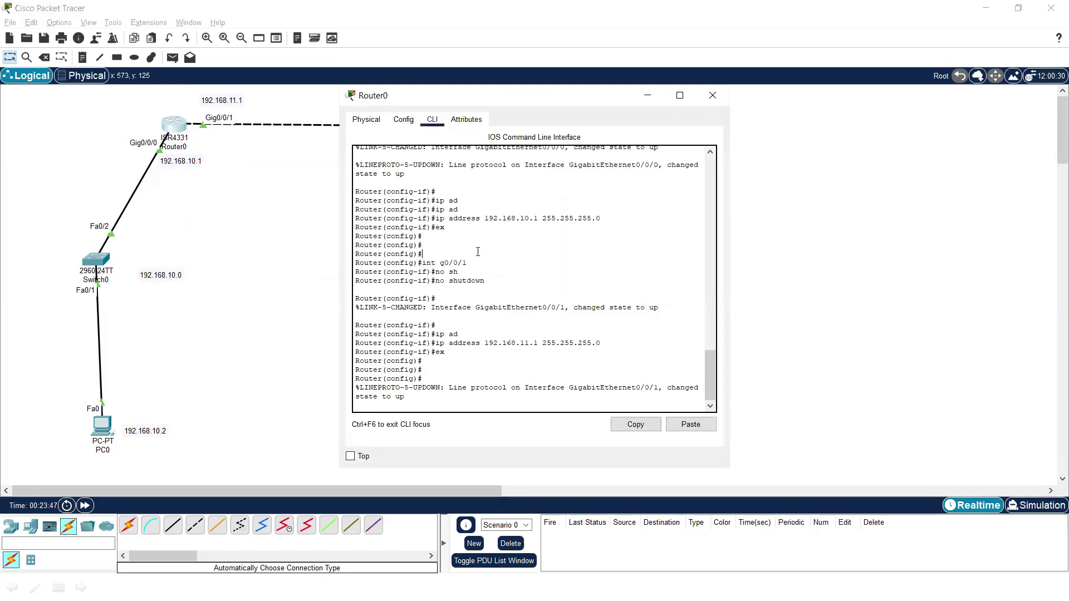
{"action": "key", "text": "Return"}
{"action": "key", "text": "Return"}
{"action": "key", "text": "Return"}
{"action": "type", "text": "rout"}
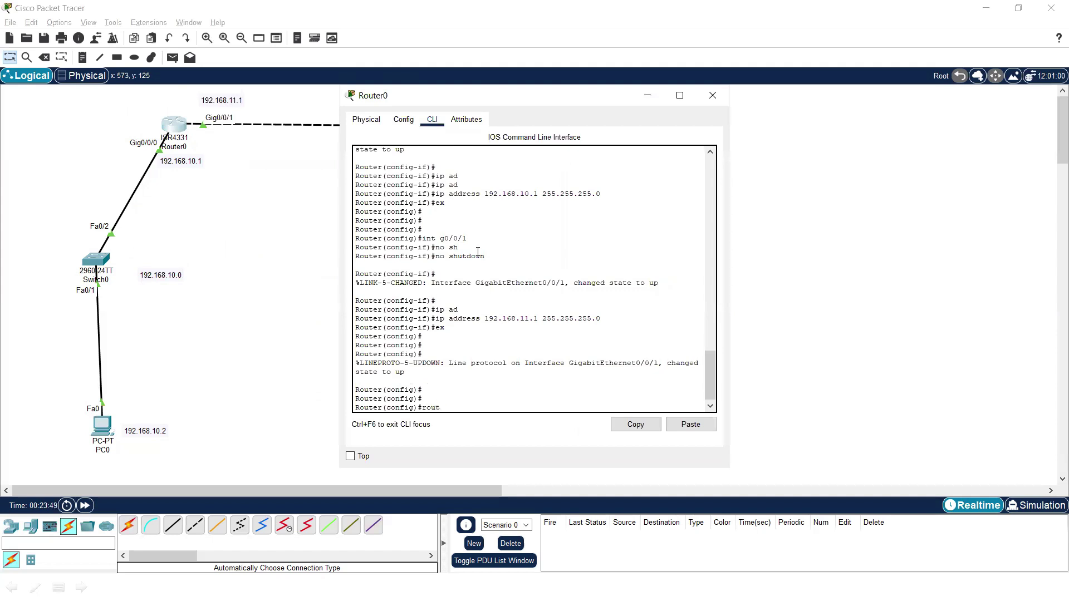
{"action": "type", "text": "er ricp"}
{"action": "key", "text": "Return"}
- Add networks 192.168.10.0 and 192.168.11.0 to Router0's RIP configuration and exit to global configuration mode
{"action": "type", "text": "net"}
{"action": "key", "text": "Tab"}
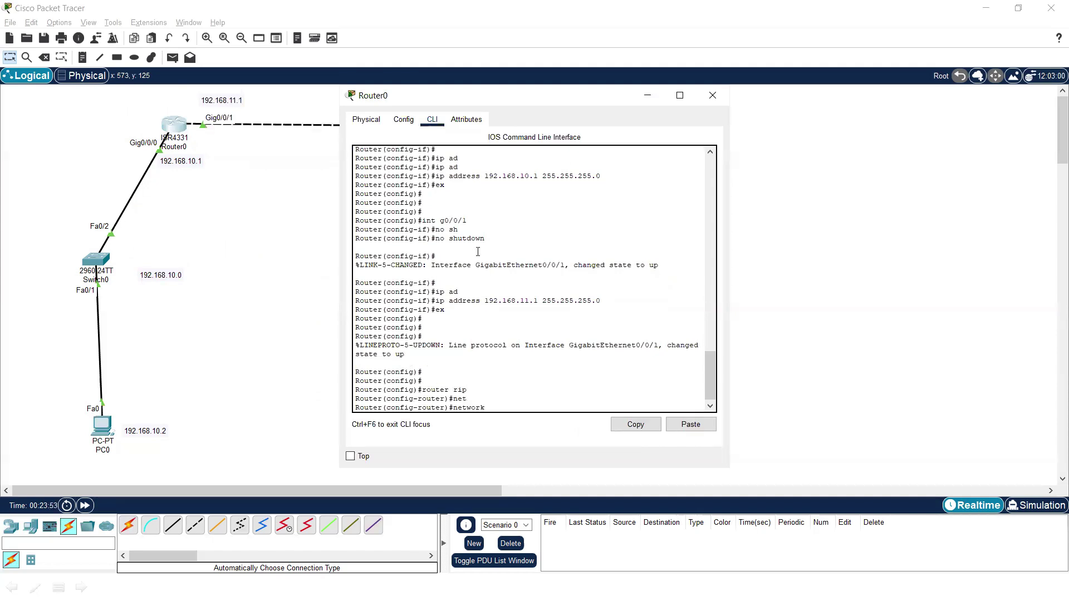
{"action": "type", "text": "192.168.10.0"}
{"action": "key", "text": "Return"}
{"action": "key", "text": "Up"}
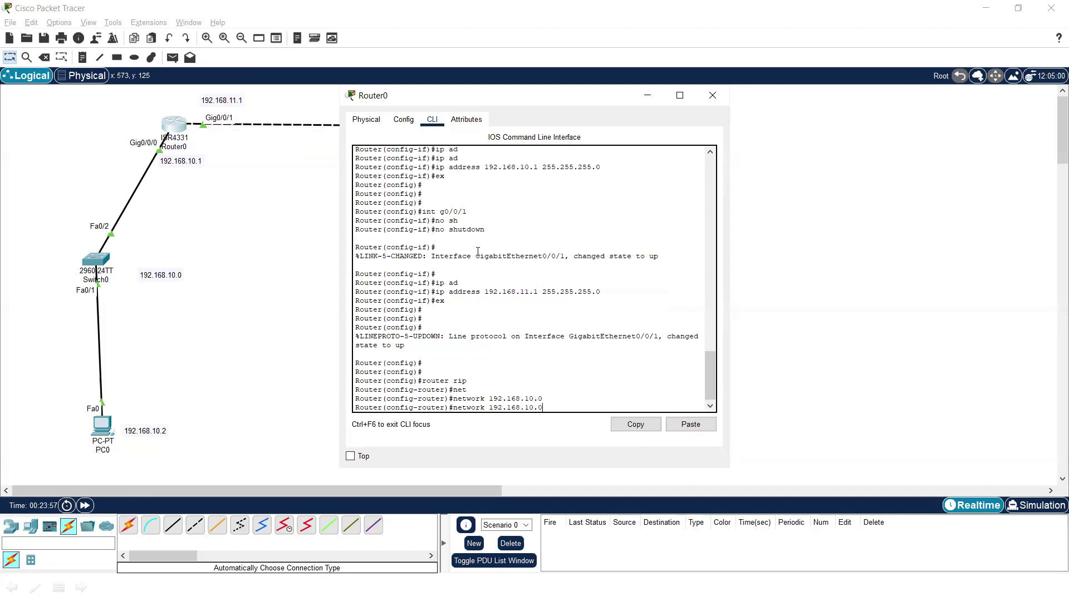
{"action": "key", "text": "BackSpace"}
{"action": "key", "text": "BackSpace"}
{"action": "key", "text": "BackSpace"}
{"action": "type", "text": "1.0"}
{"action": "key", "text": "Return"}
{"action": "type", "text": "ex"}
{"action": "key", "text": "Return"}
{"action": "key", "text": "Return"}
{"action": "key", "text": "Return"}
{"action": "key", "text": "Return"}
{"action": "key", "text": "Return"}
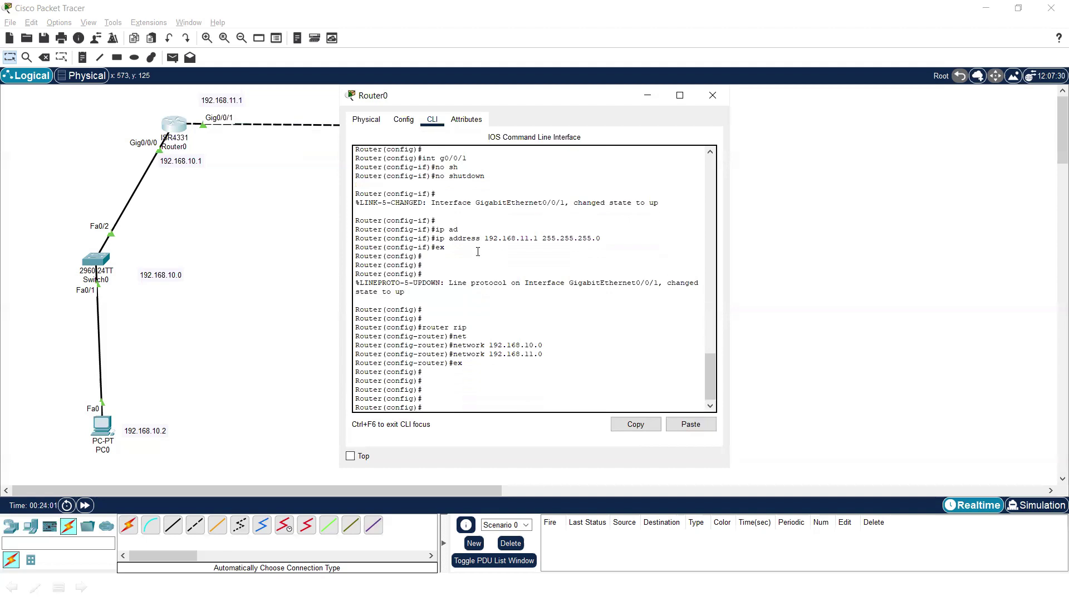
- Switch from Router0 to Router1's command line and enter RIP router configuration
{"action": "left_click", "coordinate": [648, 98]}
{"action": "left_click", "coordinate": [568, 138]}
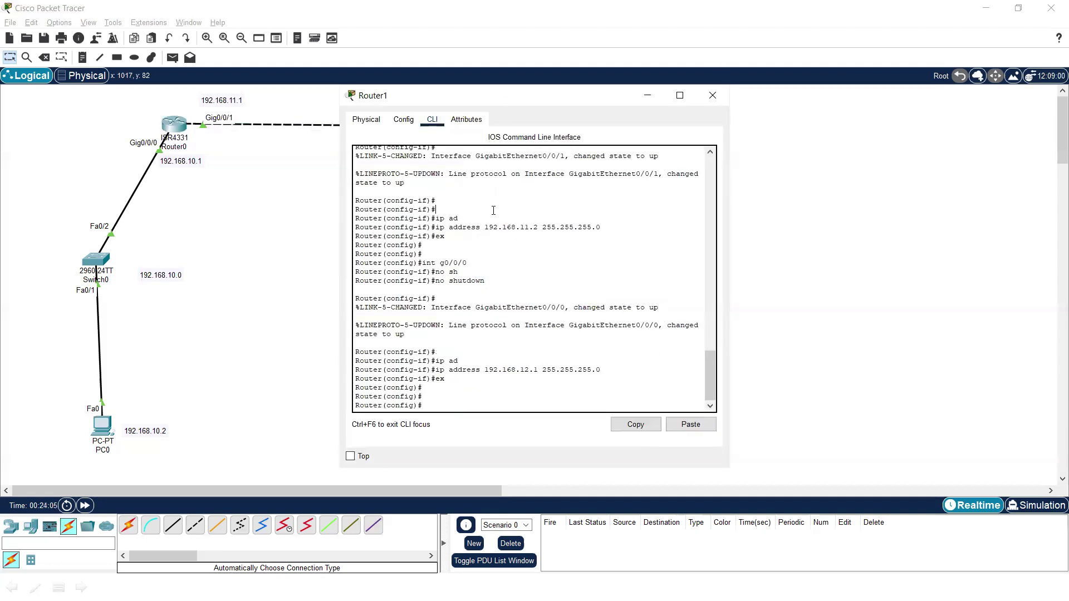
{"action": "key", "text": "Return"}
{"action": "key", "text": "Return"}
{"action": "key", "text": "Return"}
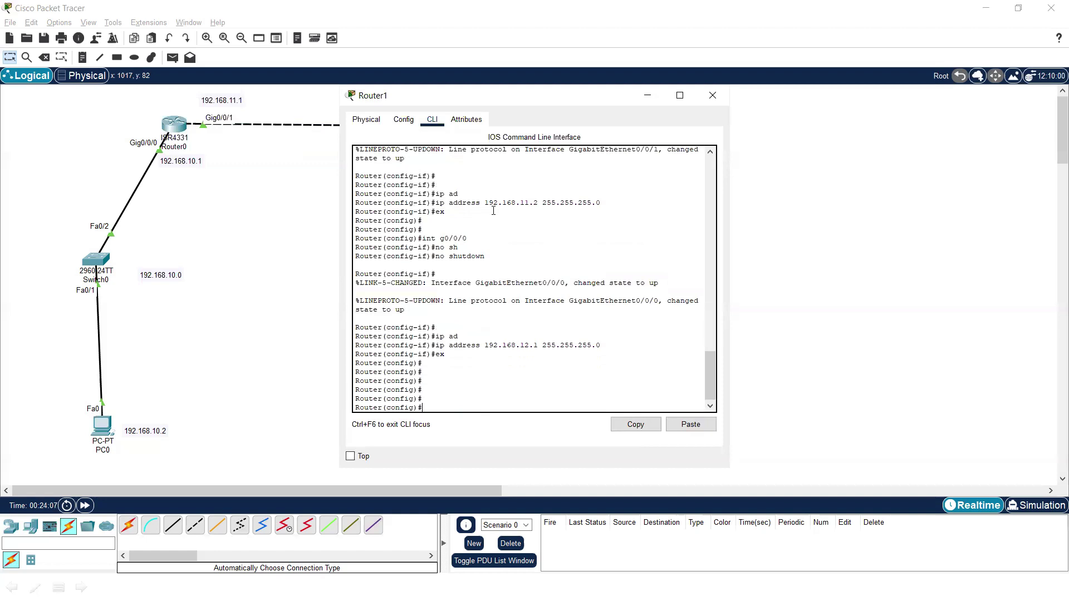
{"action": "type", "text": "router rip"}
{"action": "key", "text": "Return"}
- Add networks 192.168.11.0 and 192.168.12.0 to Router1's RIP configuration, exit to global configuration mode and close the router's window
{"action": "type", "text": "net"}
{"action": "key", "text": "Tab"}
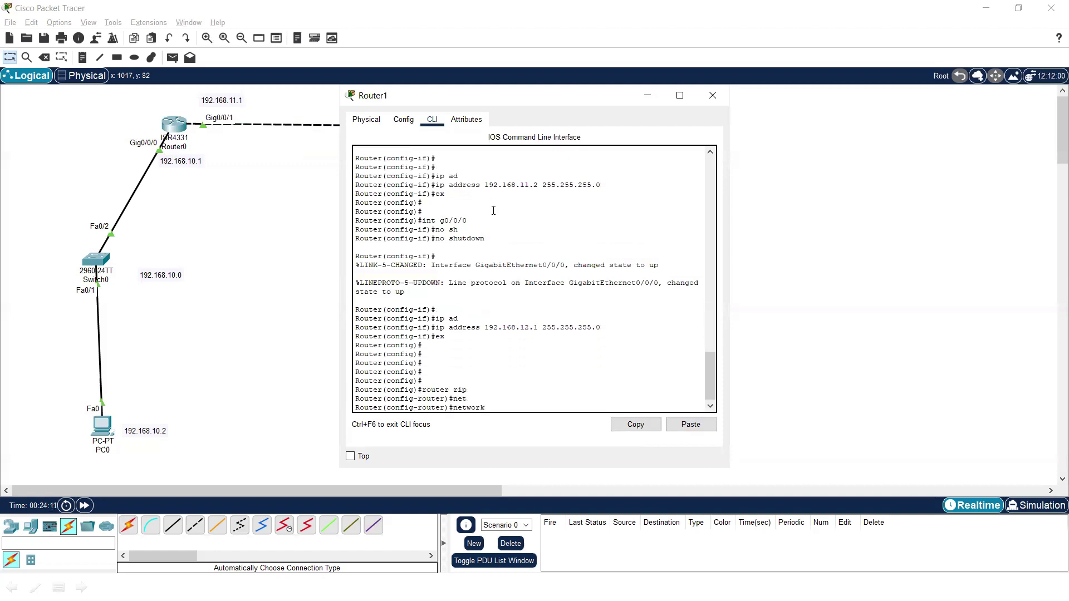
{"action": "type", "text": "192.168.11.0"}
{"action": "key", "text": "Return"}
{"action": "type", "text": "168.1"}
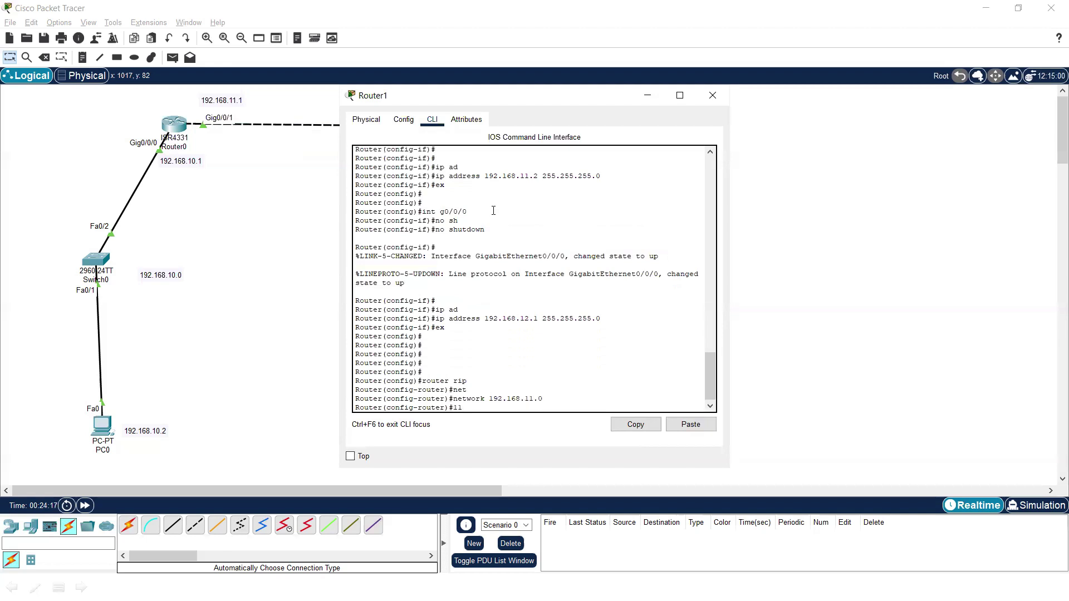
{"action": "type", "text": "1"}
{"action": "key", "text": "Up"}
{"action": "key", "text": "Up"}
{"action": "key", "text": "Down"}
{"action": "key", "text": "Delete"}
{"action": "type", "text": "2"}
{"action": "key", "text": "Return"}
{"action": "type", "text": "ex"}
{"action": "key", "text": "Return"}
{"action": "key", "text": "Return"}
{"action": "key", "text": "Return"}
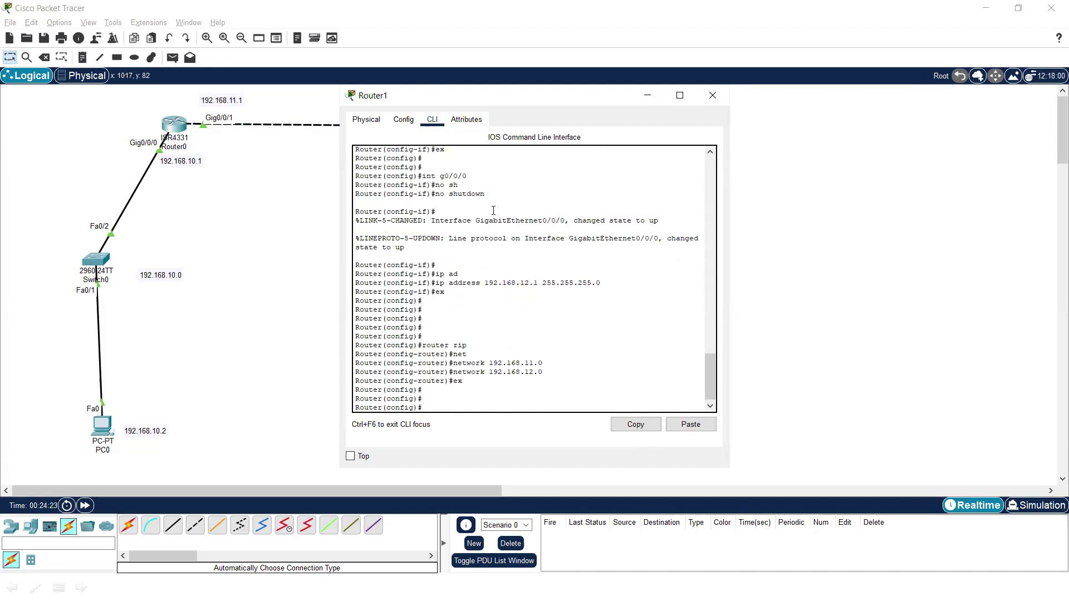
{"action": "left_click_drag", "start_coordinate": [471, 95], "coordinate": [371, 197]}
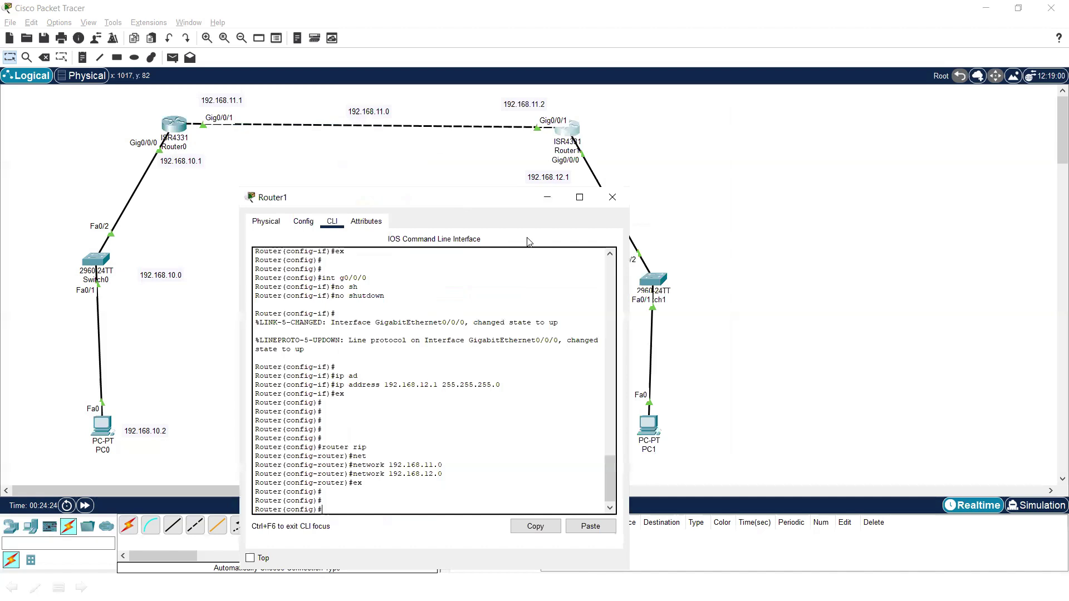
{"action": "left_click", "coordinate": [612, 197]}
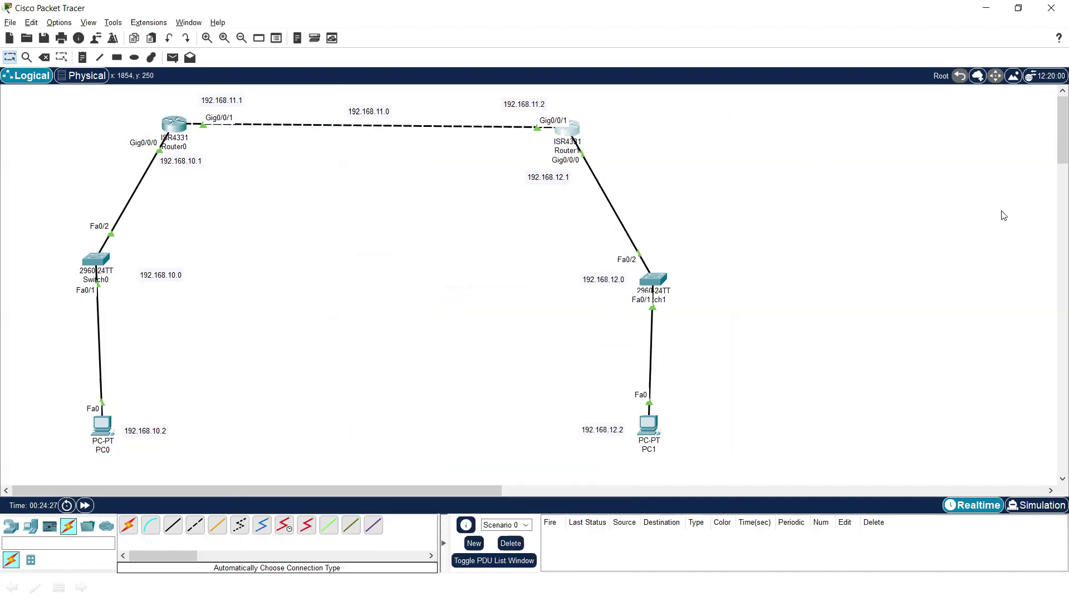
{"action": "mouse_move", "coordinate": [199, 146]}
{"action": "left_mouse_down"}
{"action": "mouse_move", "coordinate": [461, 193]}
{"action": "mouse_move", "coordinate": [496, 179]}
{"action": "mouse_move", "coordinate": [492, 189]}
{"action": "left_mouse_up"}
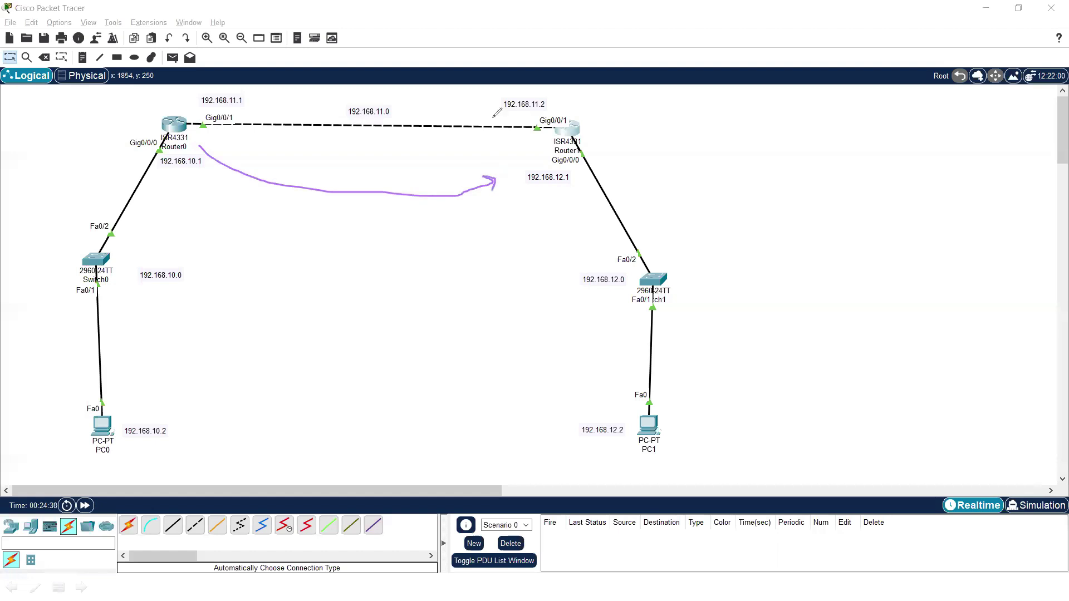
{"action": "key", "text": "e"}
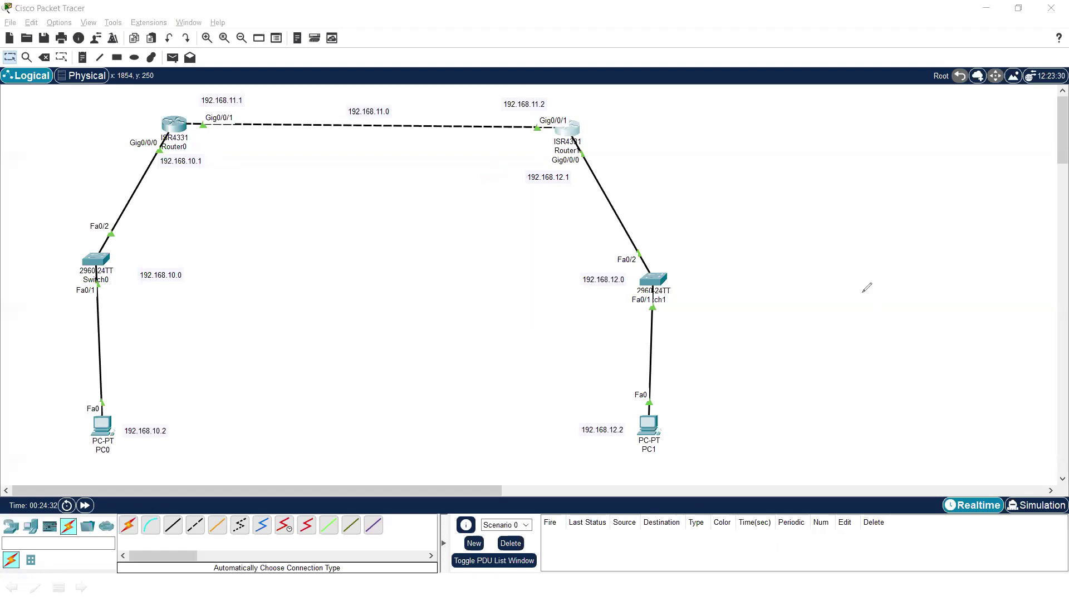
- Reopen Router0's command line, exit to privileged mode and run show ip protocols to examine the routing information sources
{"action": "left_click", "coordinate": [174, 124]}
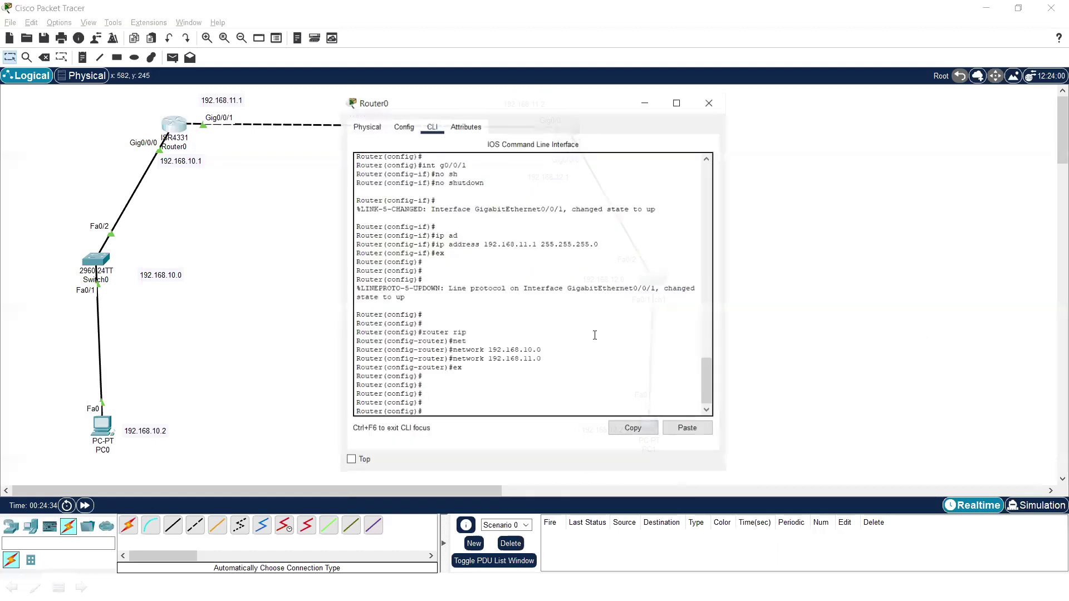
{"action": "type", "text": "ex"}
{"action": "key", "text": "Return"}
{"action": "key", "text": "Return"}
{"action": "type", "text": "s"}
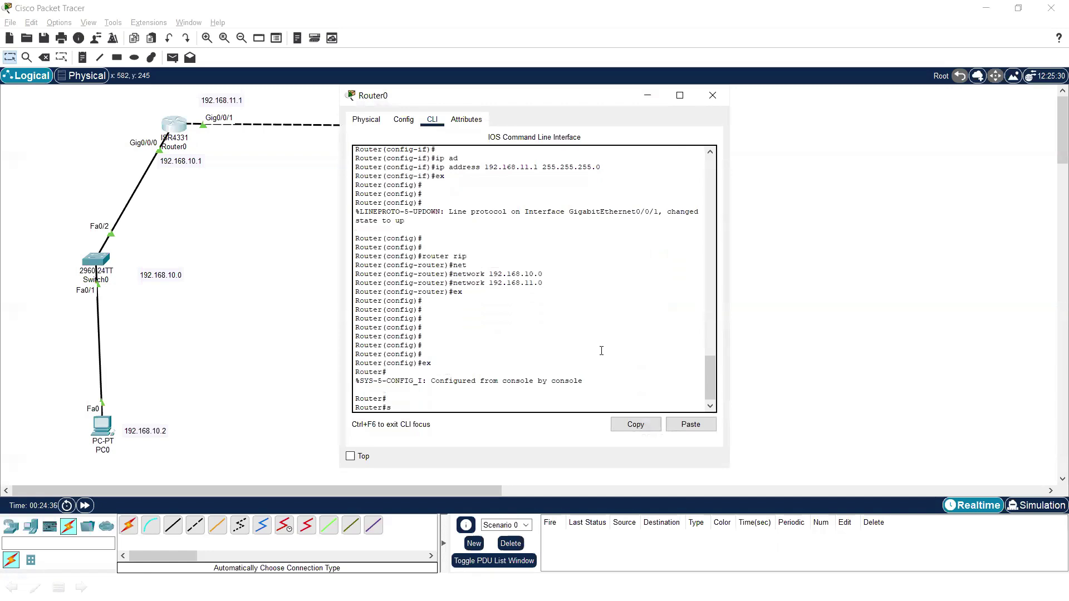
{"action": "type", "text": "how ip pr"}
{"action": "key", "text": "Tab"}
{"action": "key", "text": "Return"}
{"action": "key", "text": "Return"}
{"action": "key", "text": "Return"}
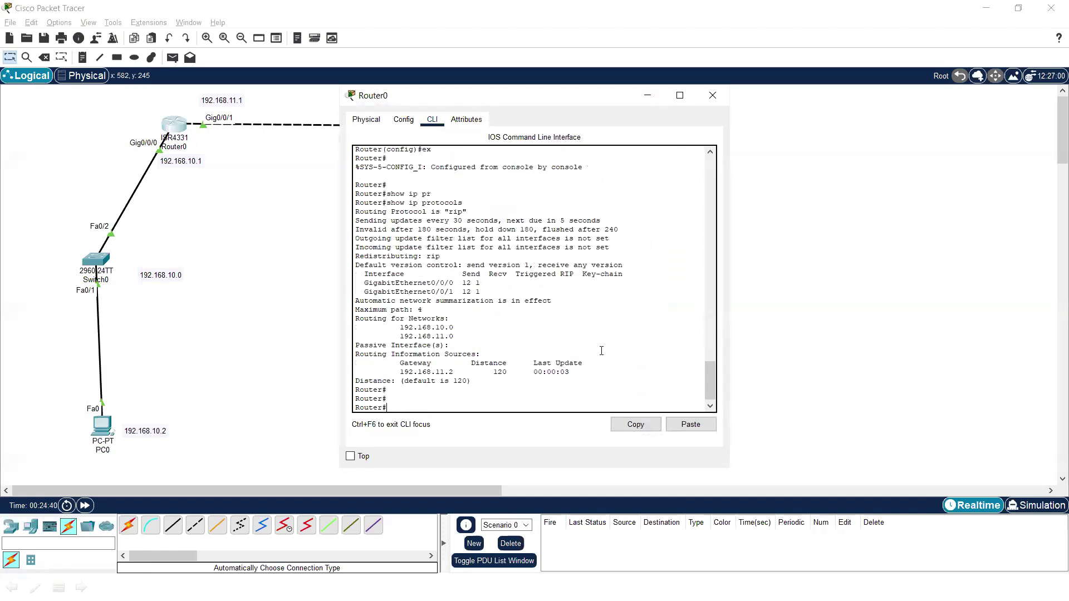
{"action": "left_click_drag", "start_coordinate": [586, 373], "coordinate": [355, 373]}
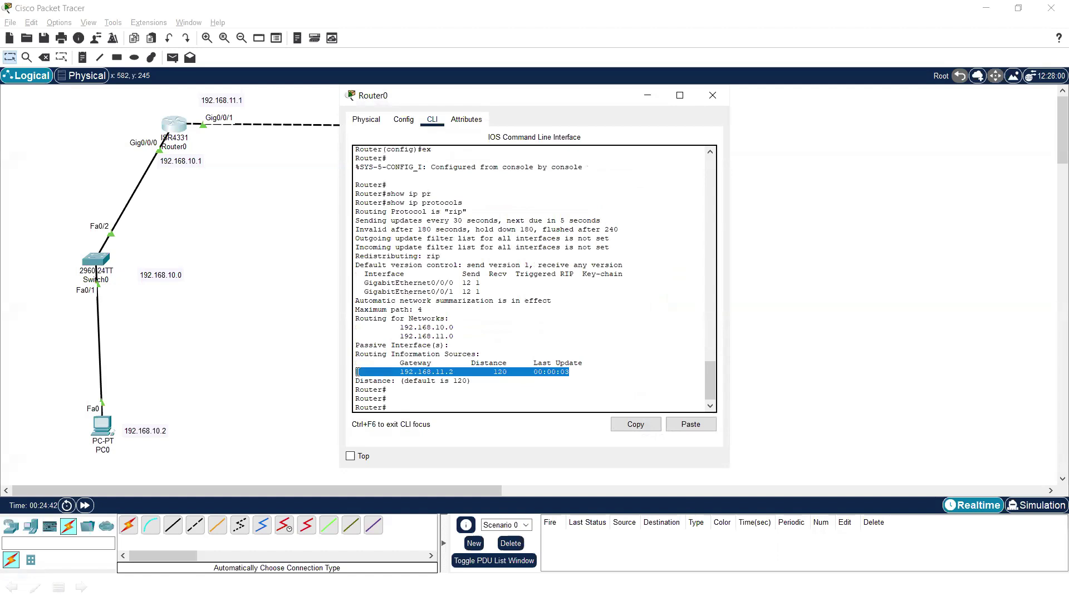
- Rerun show ip protocols repeatedly on Router0 to examine how the gateway's last update timer changes
{"action": "left_click", "coordinate": [435, 411]}
{"action": "key", "text": "Up"}
{"action": "key", "text": "Return"}
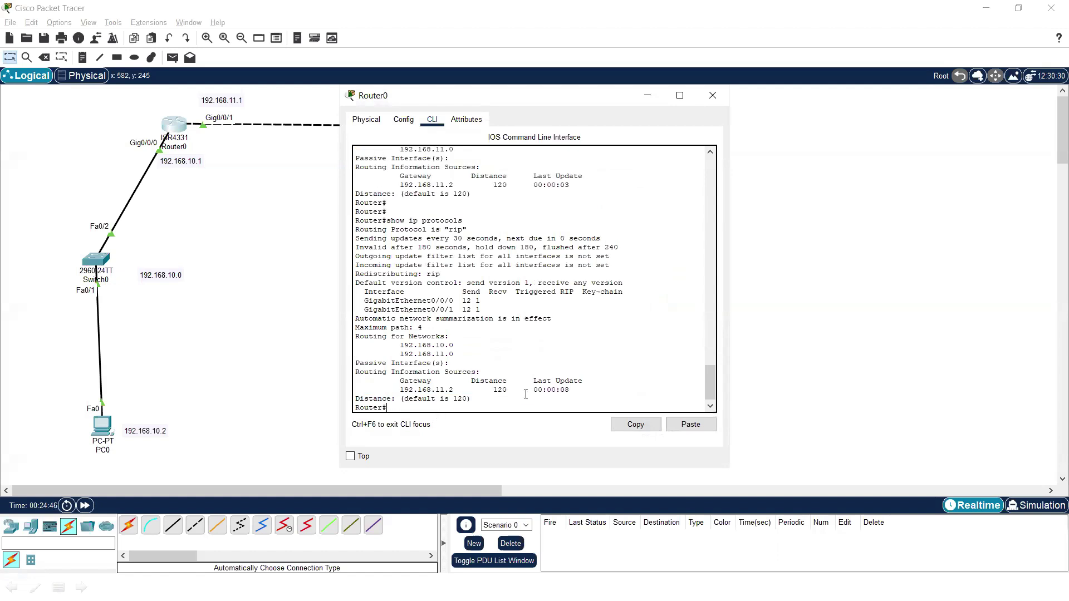
{"action": "left_click_drag", "start_coordinate": [580, 387], "coordinate": [340, 388]}
{"action": "left_click", "coordinate": [482, 409]}
{"action": "key", "text": "Up"}
{"action": "key", "text": "Return"}
{"action": "key", "text": "Up"}
{"action": "key", "text": "Return"}
{"action": "key", "text": "Up"}
{"action": "key", "text": "Return"}
{"action": "key", "text": "Up"}
{"action": "key", "text": "Return"}
{"action": "key", "text": "Up"}
{"action": "key", "text": "Return"}
{"action": "key", "text": "Up"}
{"action": "key", "text": "Return"}
{"action": "key", "text": "Up"}
{"action": "key", "text": "Return"}
{"action": "key", "text": "Up"}
{"action": "key", "text": "Return"}
{"action": "key", "text": "Up"}
{"action": "key", "text": "Return"}
{"action": "key", "text": "Up"}
{"action": "key", "text": "Return"}
{"action": "key", "text": "Up"}
{"action": "key", "text": "Return"}
{"action": "key", "text": "Up"}
{"action": "key", "text": "Return"}
{"action": "key", "text": "Up"}
{"action": "key", "text": "Return"}
{"action": "key", "text": "Up"}
{"action": "key", "text": "Return"}
{"action": "key", "text": "Up"}
{"action": "key", "text": "Return"}
{"action": "key", "text": "Up"}
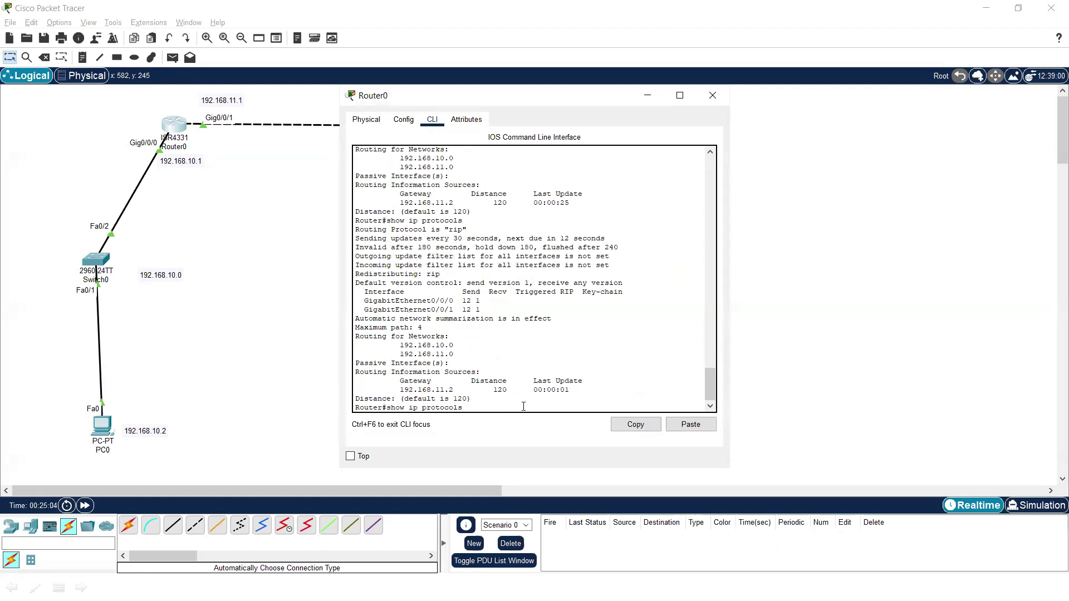
{"action": "left_click_drag", "start_coordinate": [570, 389], "coordinate": [341, 392]}
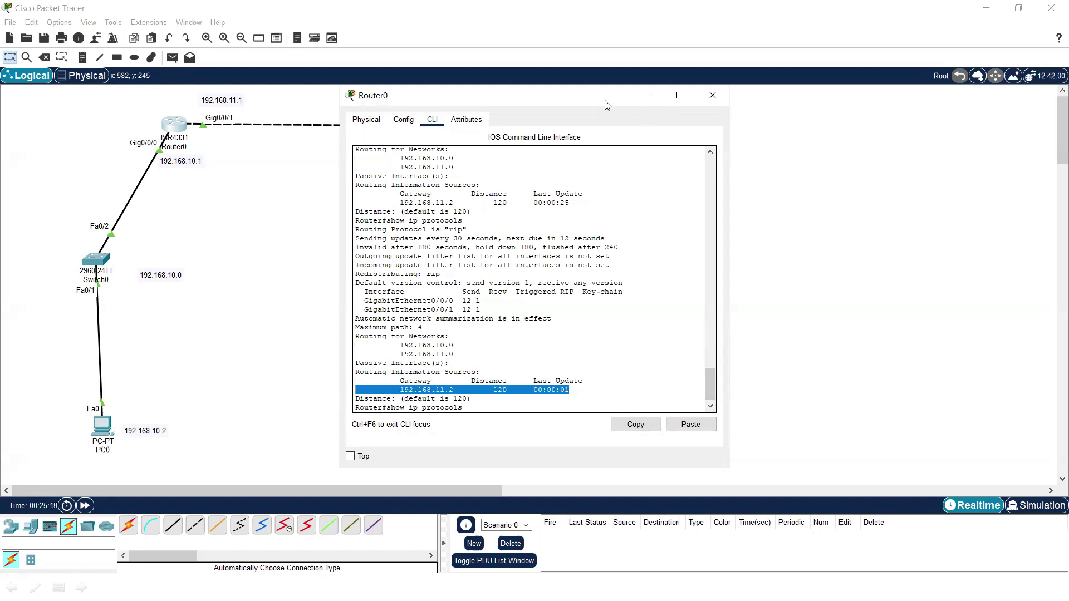
- Examine the RIP update interval and next-due time by rerunning show ip protocols, and close Router0's window
{"action": "left_click_drag", "start_coordinate": [612, 239], "coordinate": [367, 248]}
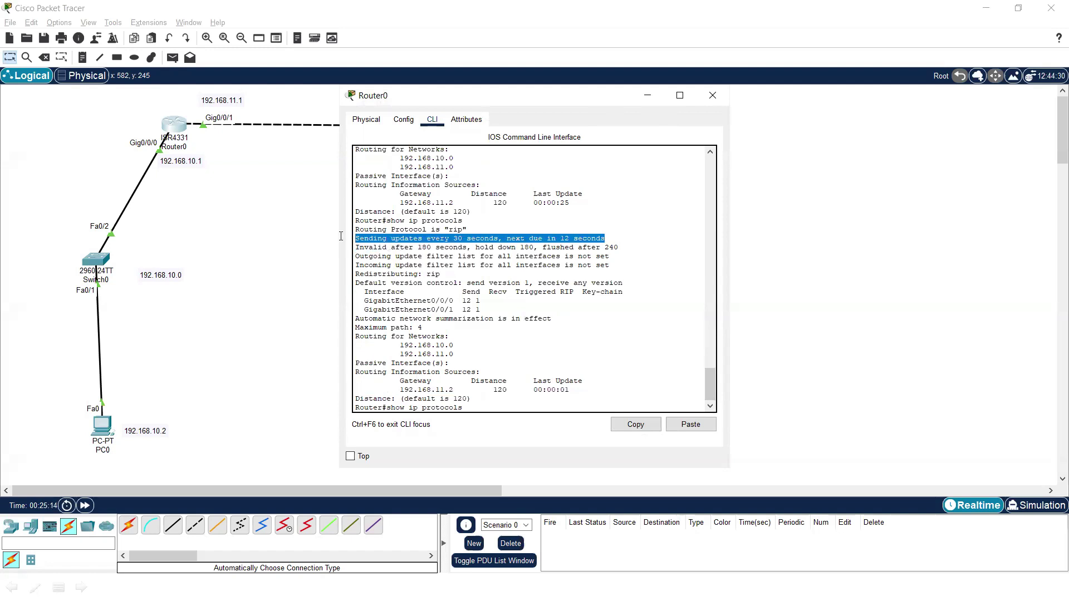
{"action": "left_click", "coordinate": [366, 234]}
{"action": "left_click_drag", "start_coordinate": [357, 237], "coordinate": [633, 238]}
{"action": "left_click", "coordinate": [564, 400]}
{"action": "key", "text": "Up"}
{"action": "key", "text": "Up"}
{"action": "key", "text": "Return"}
{"action": "key", "text": "Up"}
{"action": "key", "text": "Return"}
{"action": "left_click_drag", "start_coordinate": [628, 242], "coordinate": [489, 232]}
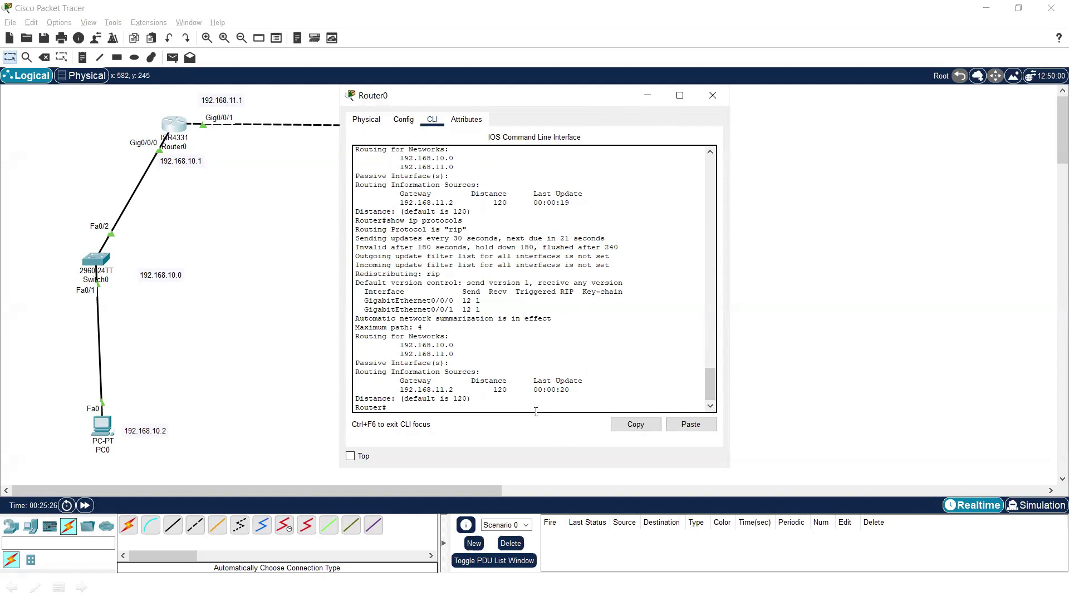
{"action": "key", "text": "Up"}
{"action": "key", "text": "Return"}
{"action": "left_click", "coordinate": [706, 100]}
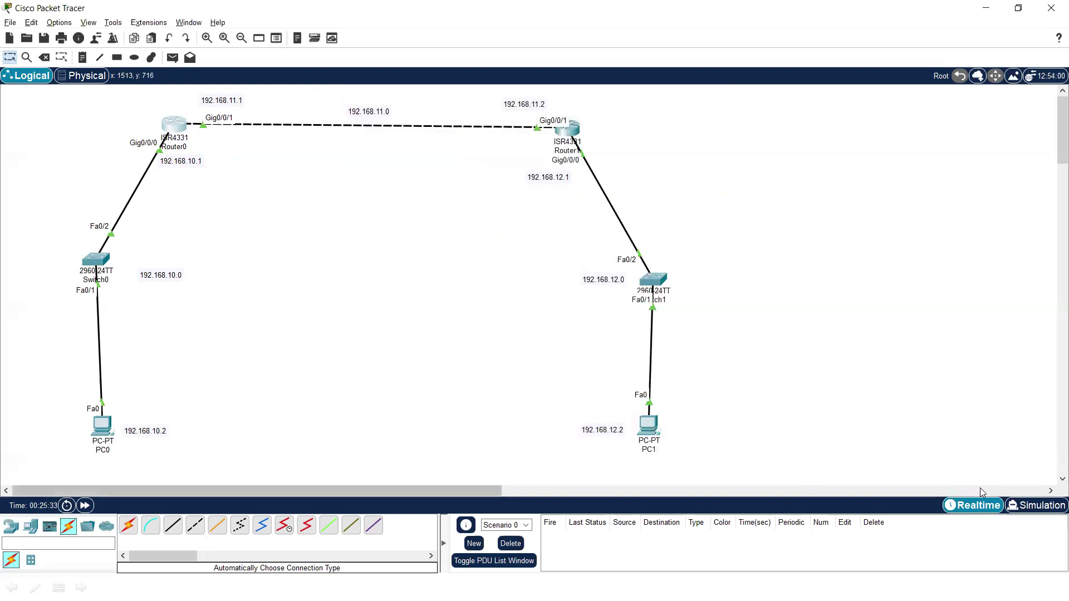
- Switch to simulation mode and widen the event list while keeping the whole topology in view
{"action": "left_click", "coordinate": [1017, 506]}
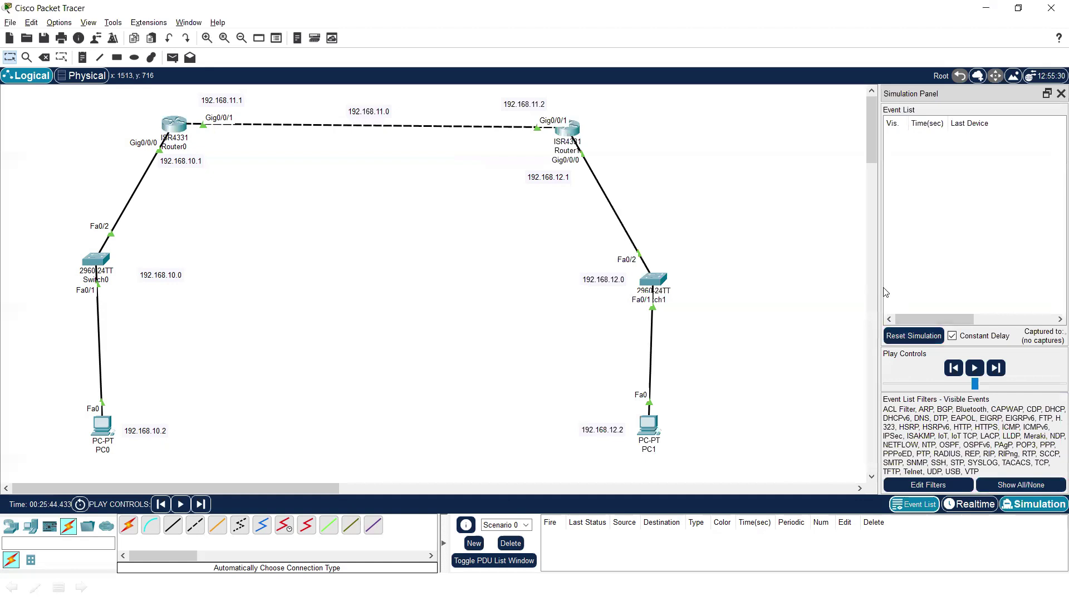
{"action": "left_click_drag", "start_coordinate": [886, 293], "coordinate": [718, 291]}
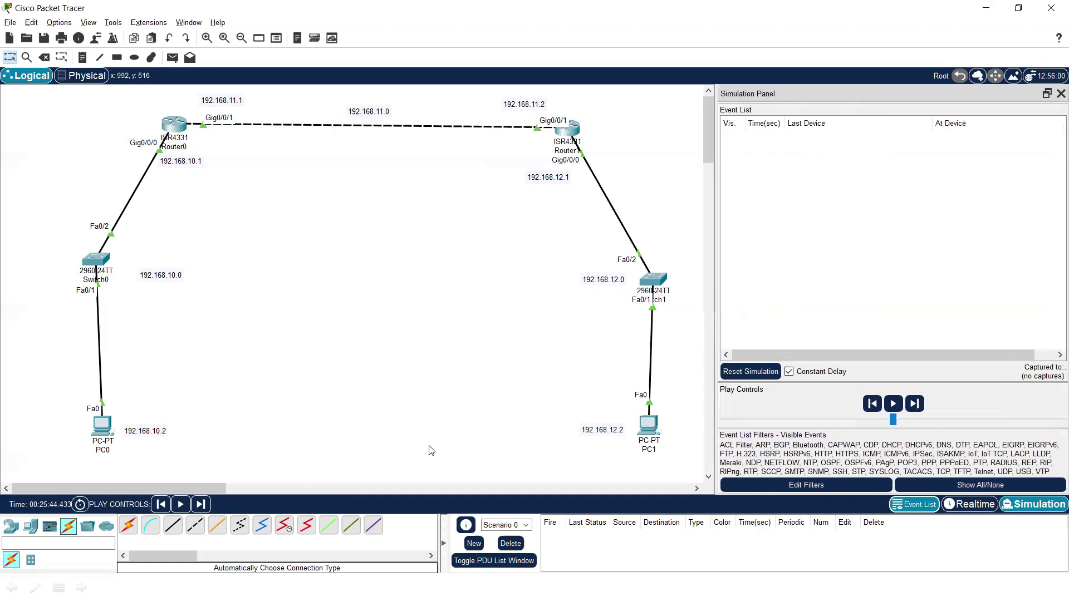
{"action": "left_click_drag", "start_coordinate": [165, 489], "coordinate": [183, 489]}
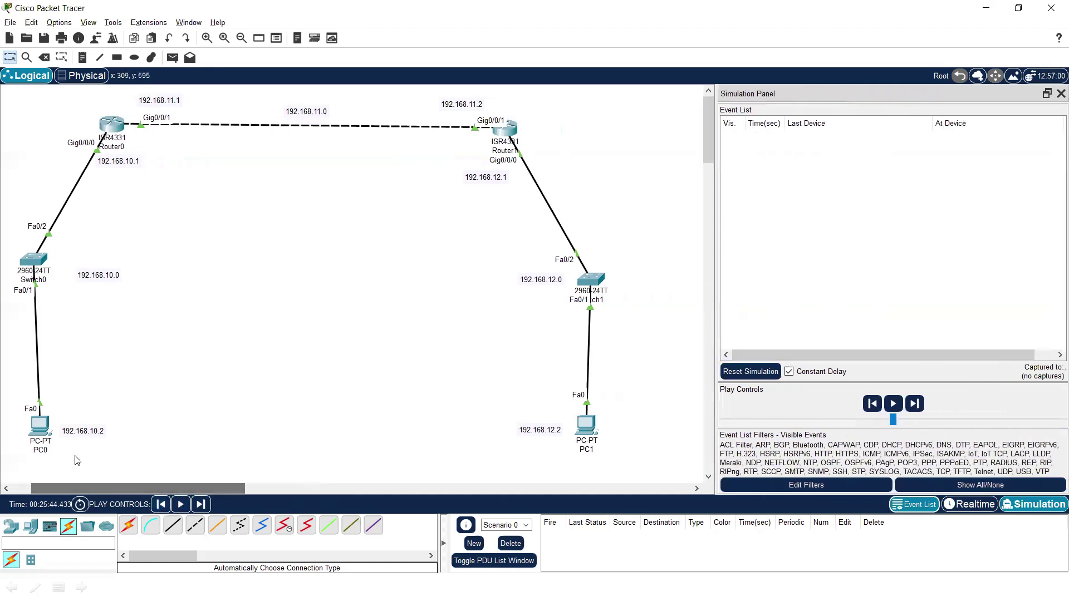
- Ping 192.168.12.2 from PC0's command prompt
{"action": "left_click", "coordinate": [39, 436]}
{"action": "left_click", "coordinate": [597, 174]}
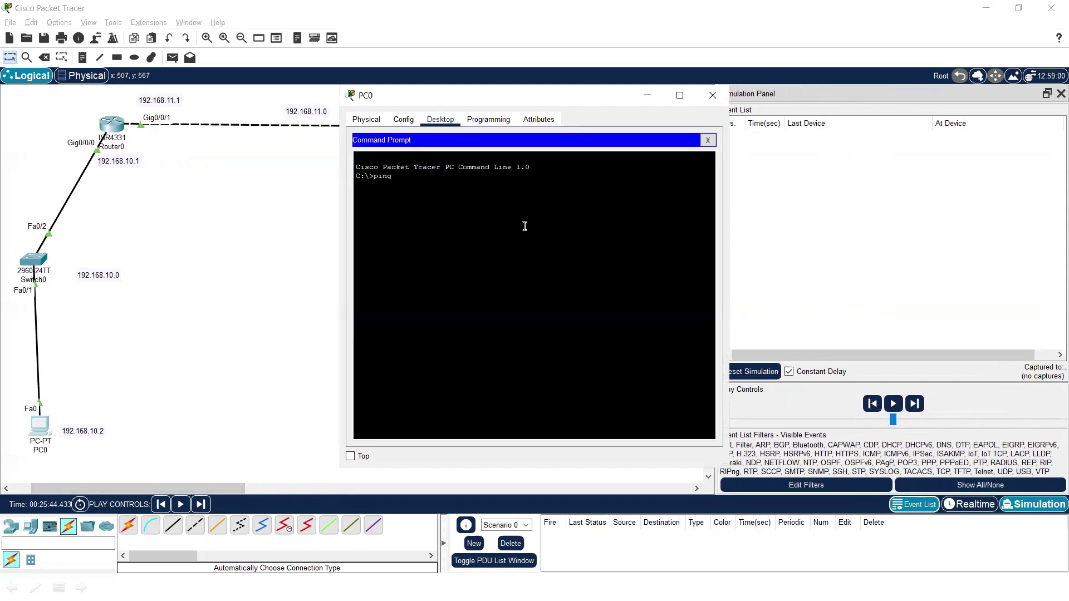
{"action": "type", "text": "ping 192.168.12.2"}
{"action": "key", "text": "Return"}
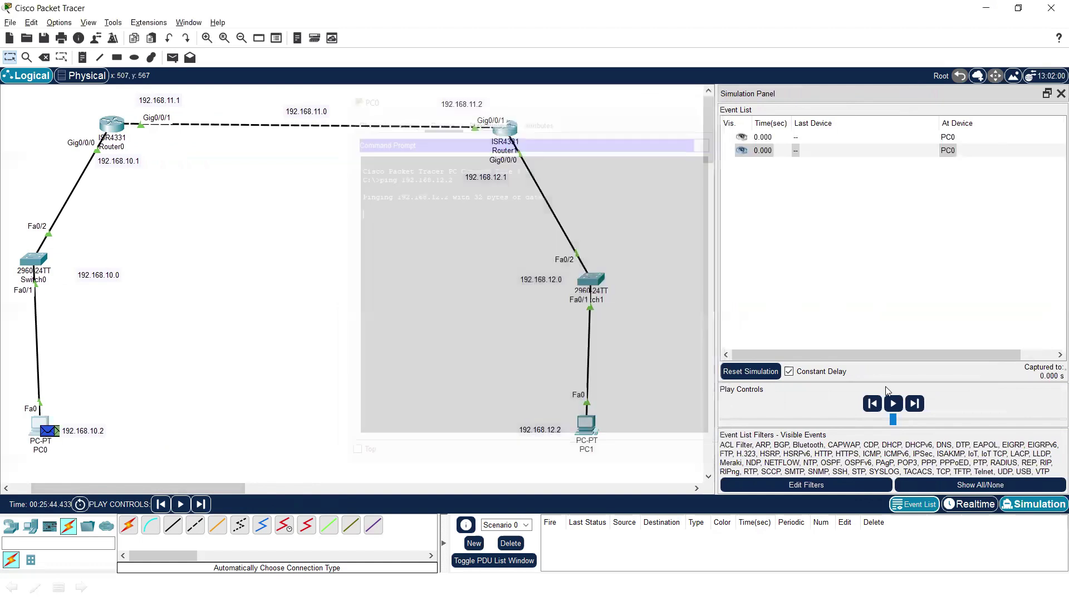
- Advance the simulation event by event from PC0's first ping attempt until its second ping packet is created
{"action": "left_click", "coordinate": [916, 405]}
{"action": "left_click", "coordinate": [916, 405]}
{"action": "left_click", "coordinate": [915, 405]}
{"action": "left_click", "coordinate": [916, 405]}
{"action": "left_click", "coordinate": [915, 405]}
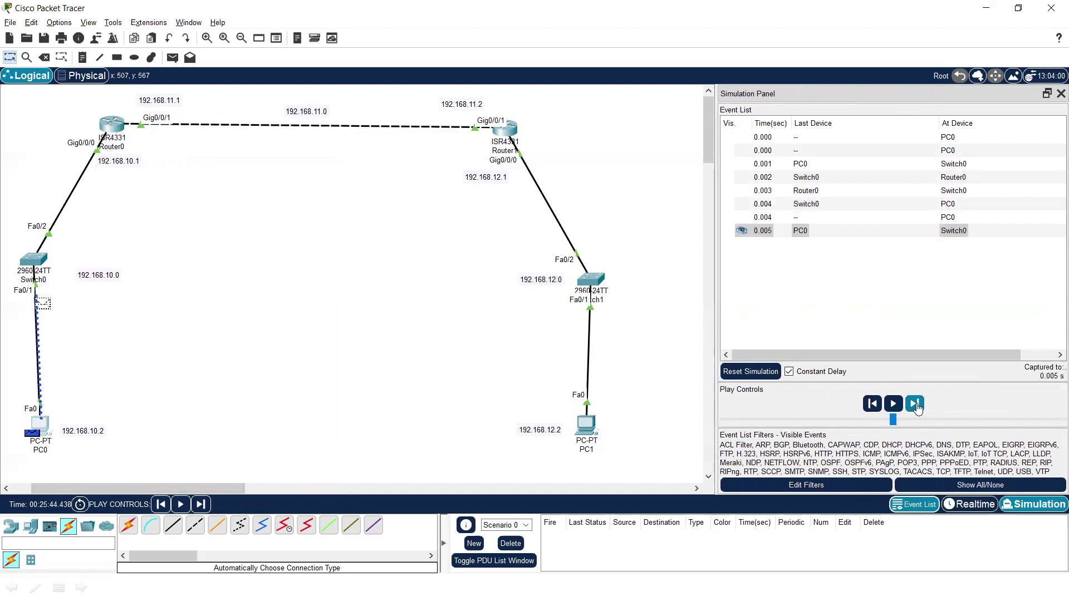
{"action": "left_click", "coordinate": [916, 405]}
{"action": "left_click", "coordinate": [916, 404]}
{"action": "left_click", "coordinate": [916, 404]}
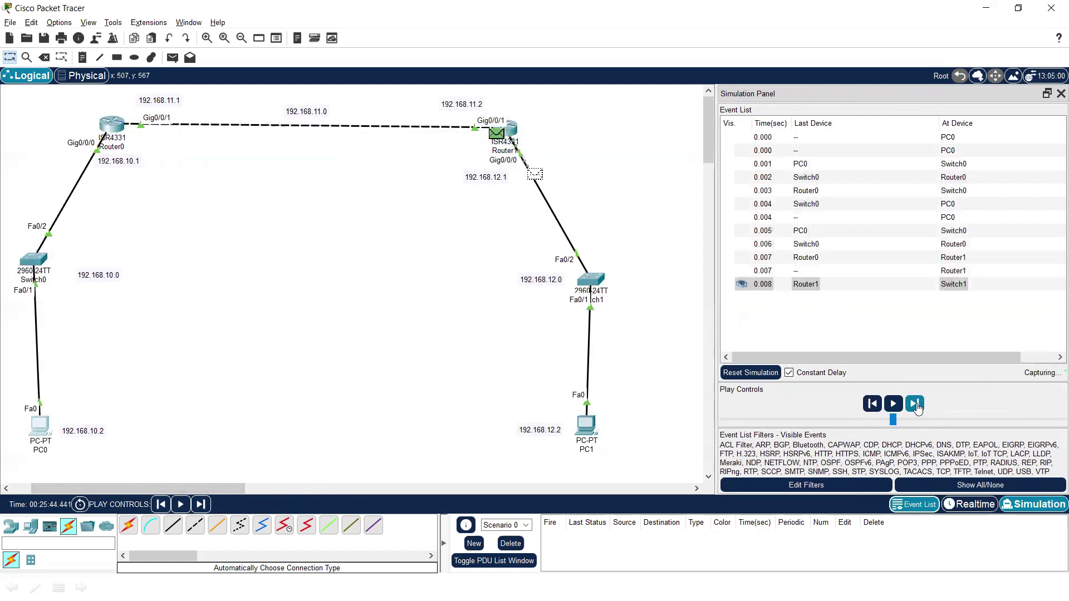
{"action": "left_click", "coordinate": [916, 405]}
{"action": "left_click", "coordinate": [916, 405]}
{"action": "left_click", "coordinate": [916, 405]}
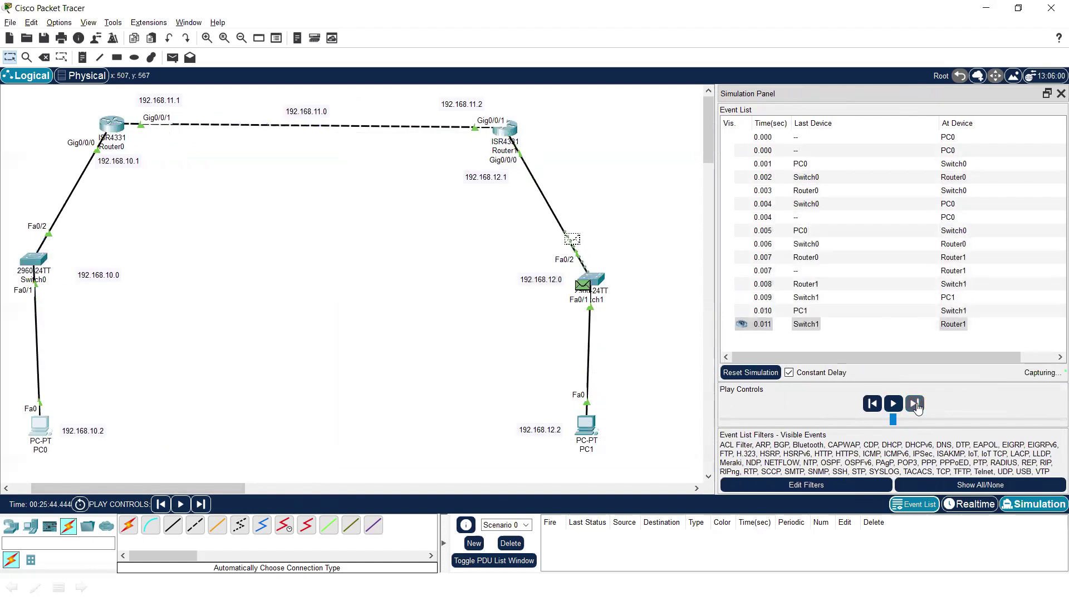
{"action": "left_click", "coordinate": [916, 405]}
{"action": "left_click", "coordinate": [916, 405]}
{"action": "left_click", "coordinate": [916, 405]}
{"action": "left_click", "coordinate": [916, 405]}
{"action": "left_click", "coordinate": [916, 405]}
{"action": "left_click", "coordinate": [916, 405]}
{"action": "left_click", "coordinate": [916, 405]}
{"action": "left_click", "coordinate": [916, 404]}
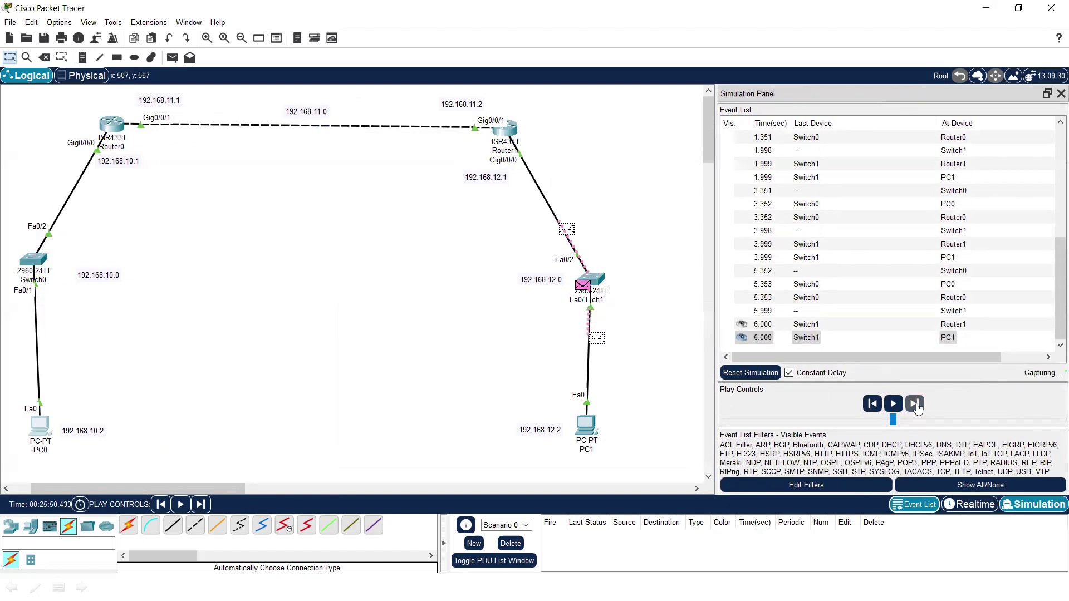
{"action": "left_click", "coordinate": [915, 405]}
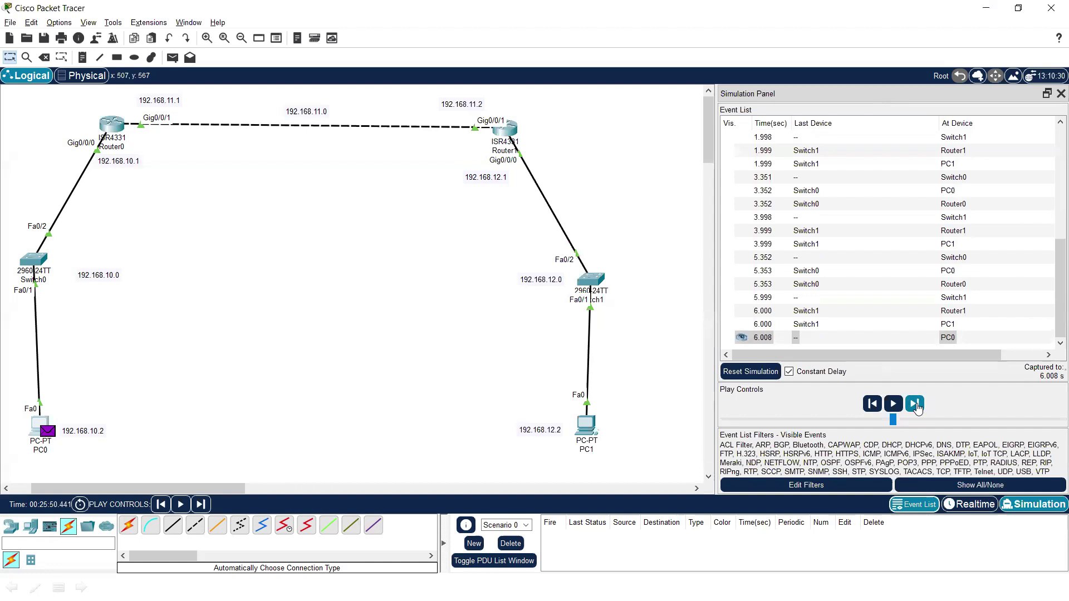
- Step the second ping packet through the network from PC0 to PC1 and back to PC0
{"action": "left_click", "coordinate": [916, 404]}
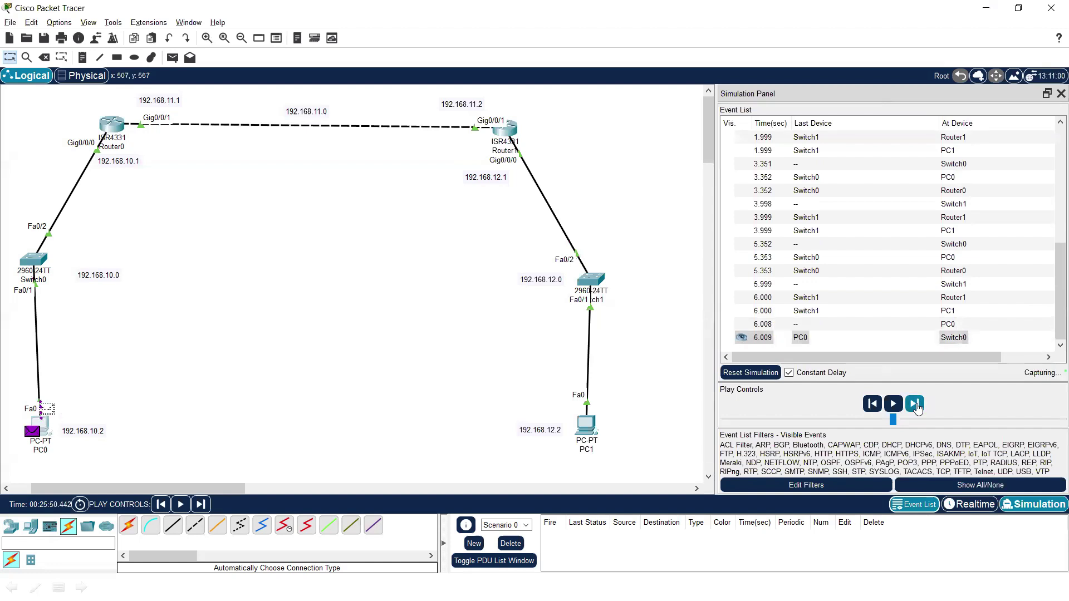
{"action": "left_click", "coordinate": [916, 405]}
{"action": "left_click", "coordinate": [916, 404]}
{"action": "left_click", "coordinate": [916, 405]}
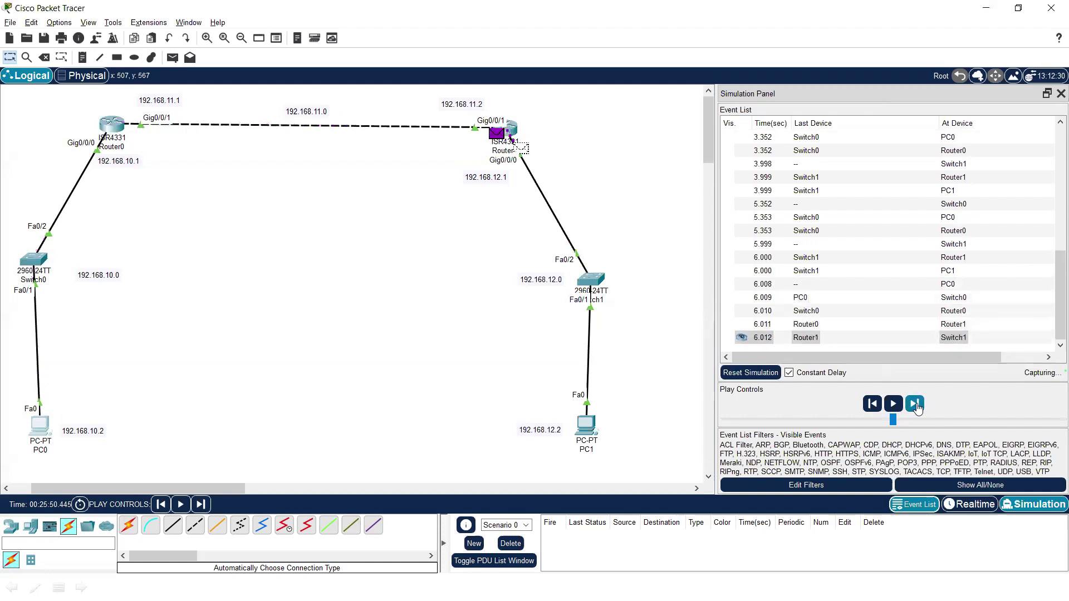
{"action": "left_click", "coordinate": [916, 405]}
{"action": "left_click", "coordinate": [916, 405]}
{"action": "left_click", "coordinate": [916, 405]}
{"action": "left_click", "coordinate": [916, 405]}
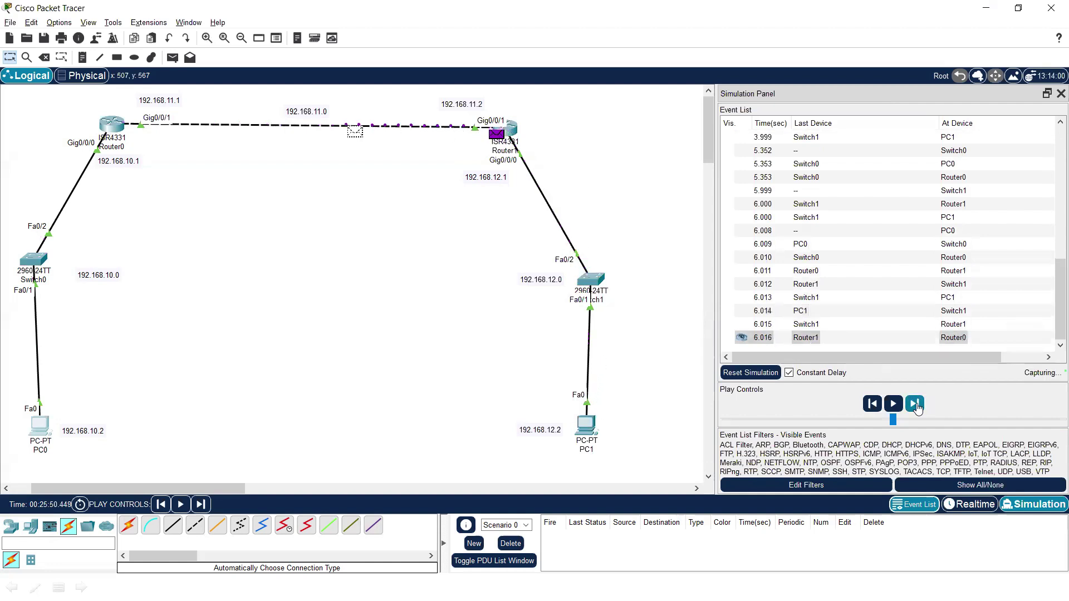
{"action": "left_click", "coordinate": [916, 404]}
{"action": "left_click", "coordinate": [916, 405]}
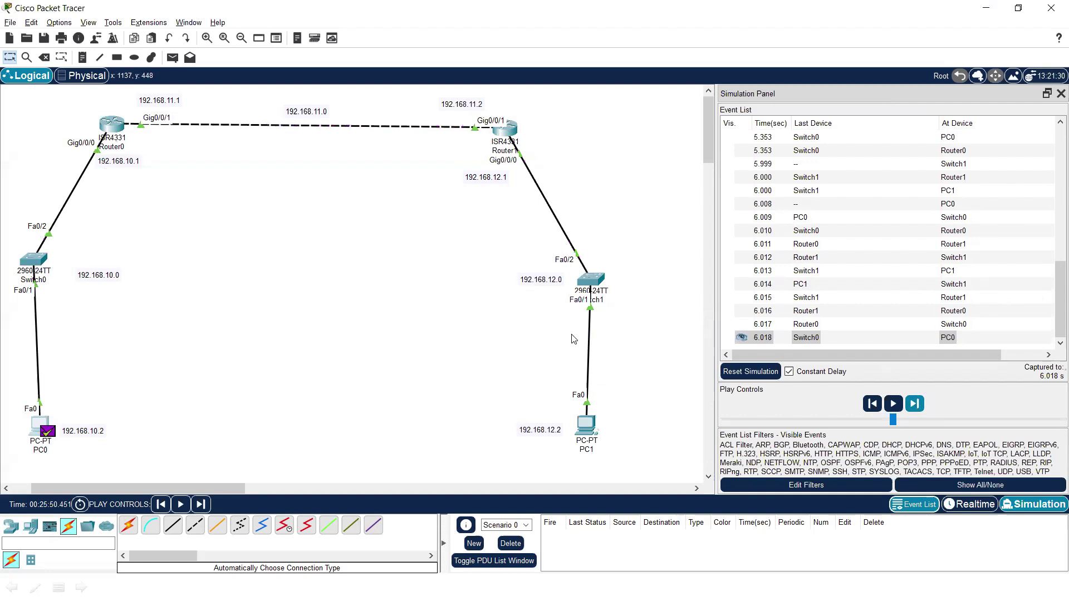
{"action": "left_click_drag", "start_coordinate": [13, 384], "coordinate": [99, 422]}
{"action": "left_click_drag", "start_coordinate": [187, 448], "coordinate": [625, 475]}
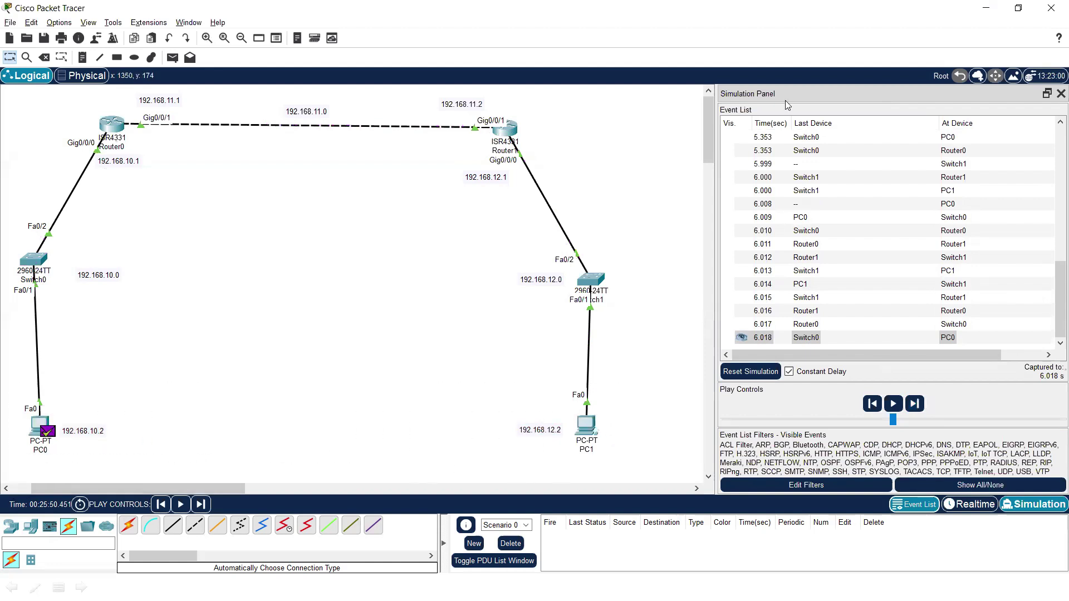